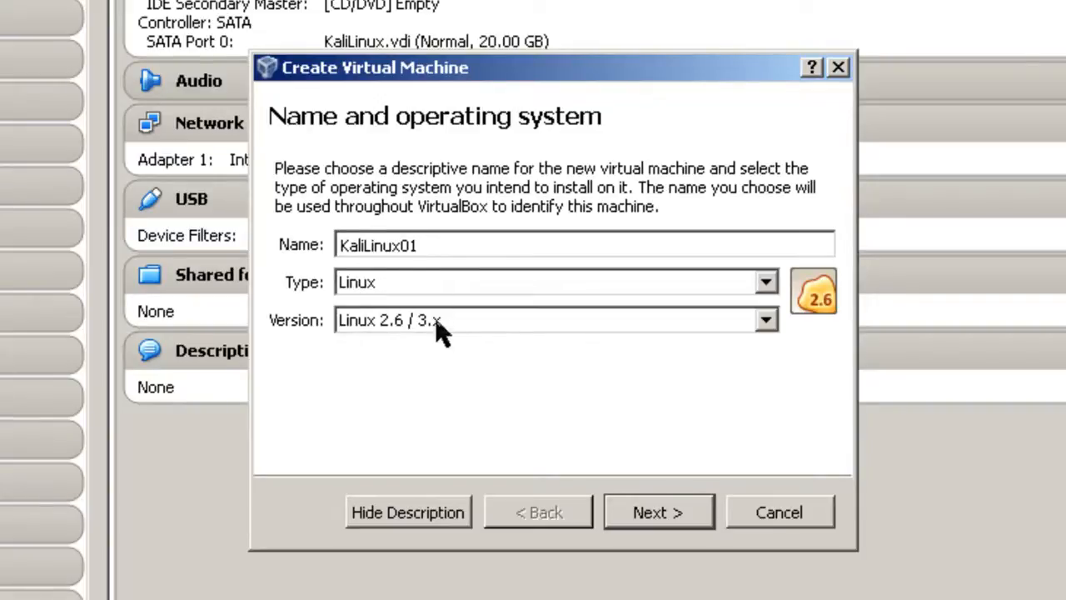
Set the machine's version to Linux 2.6 / 3.x (64 bit)
click(766, 321)
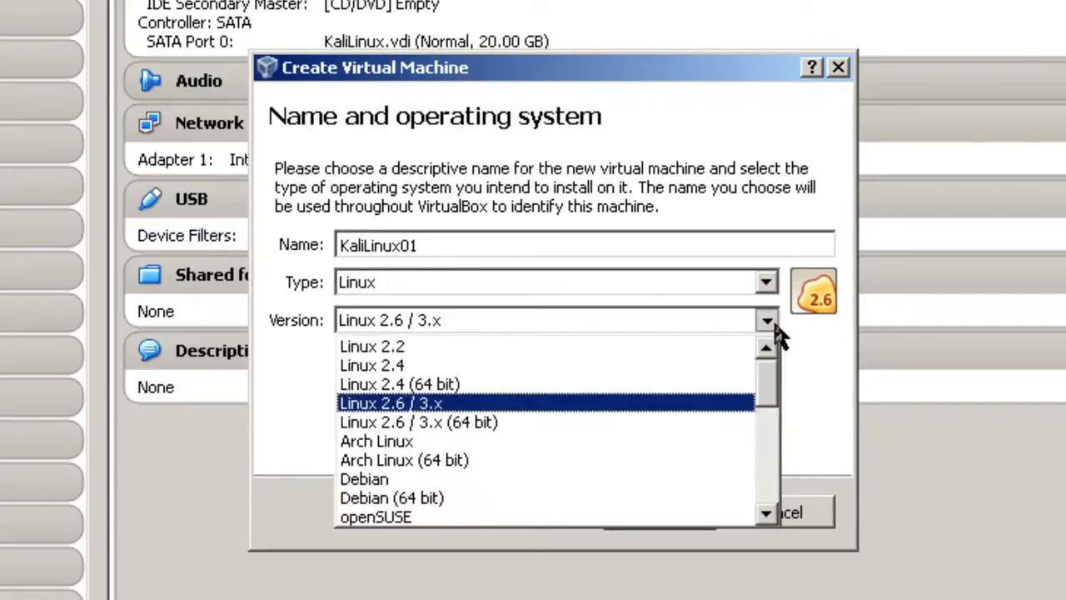
click(471, 424)
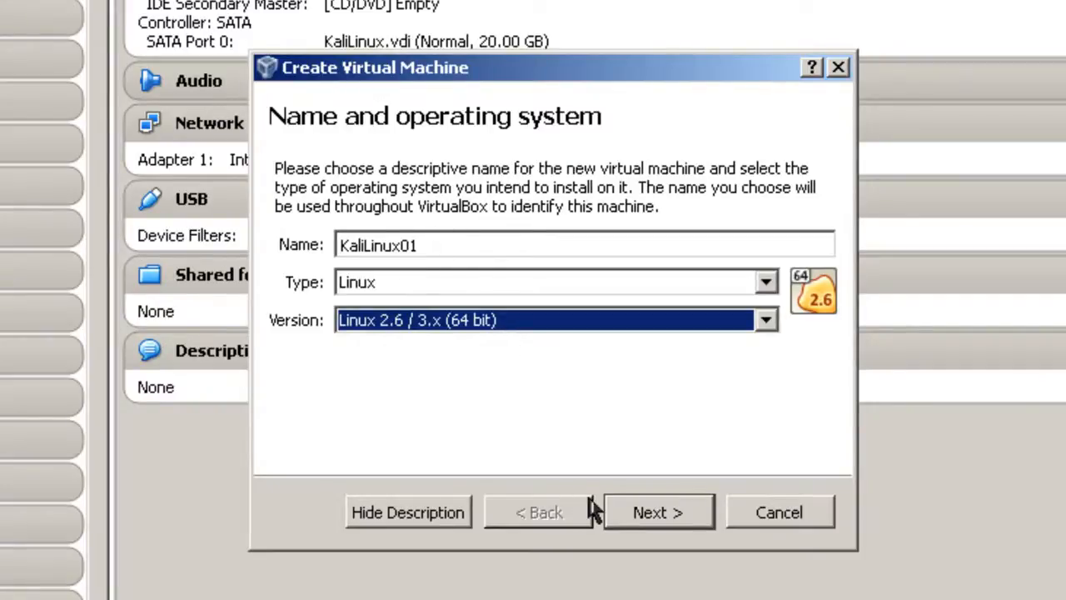
click(653, 514)
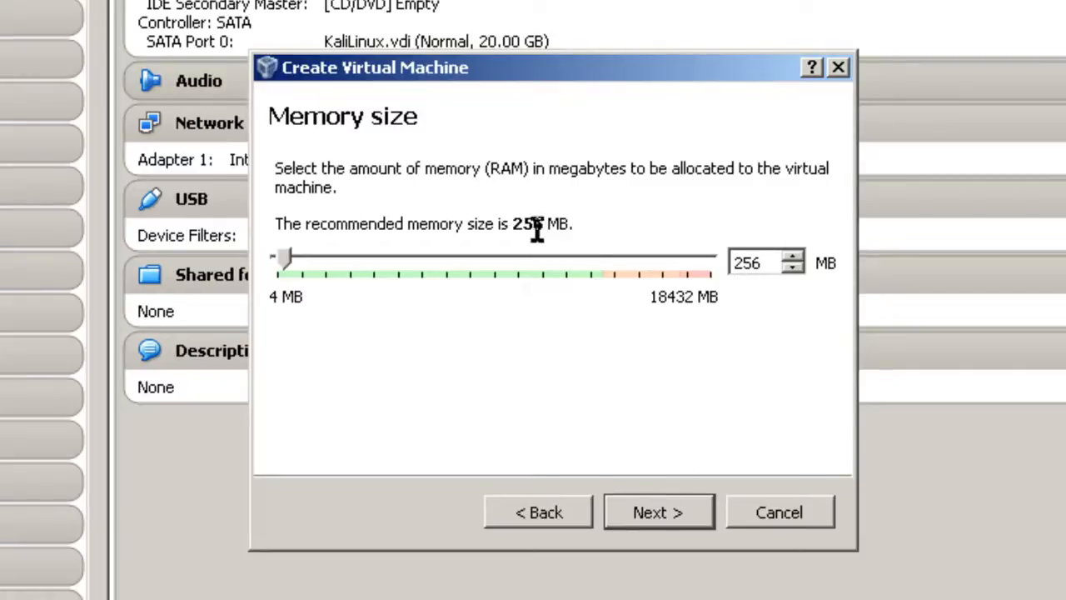
Give the machine 512 MB of memory and choose to create a new virtual hard drive
double_click(767, 265)
text(512)
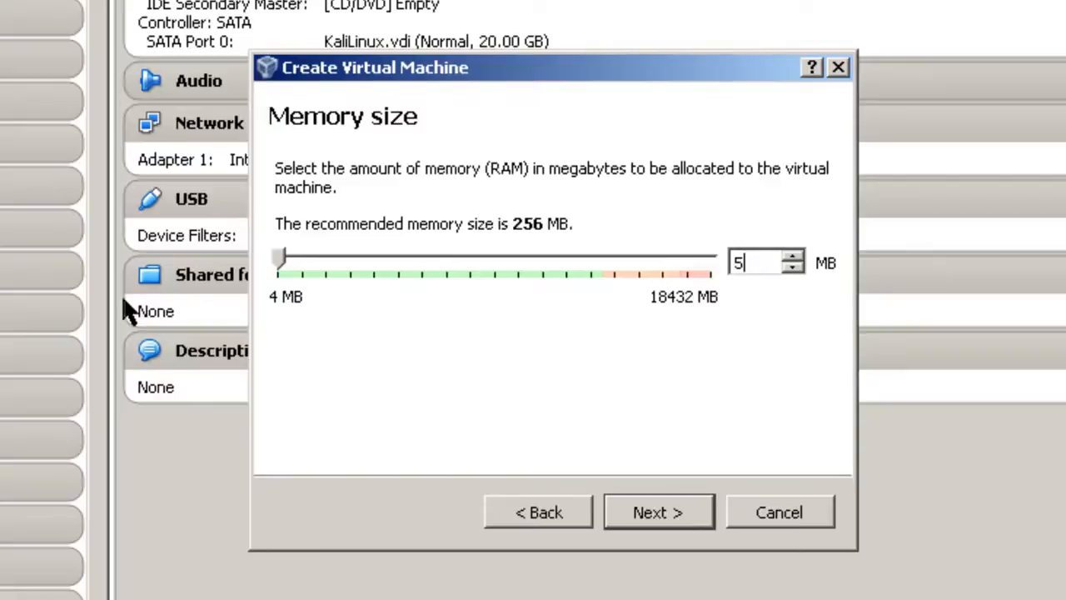
click(675, 511)
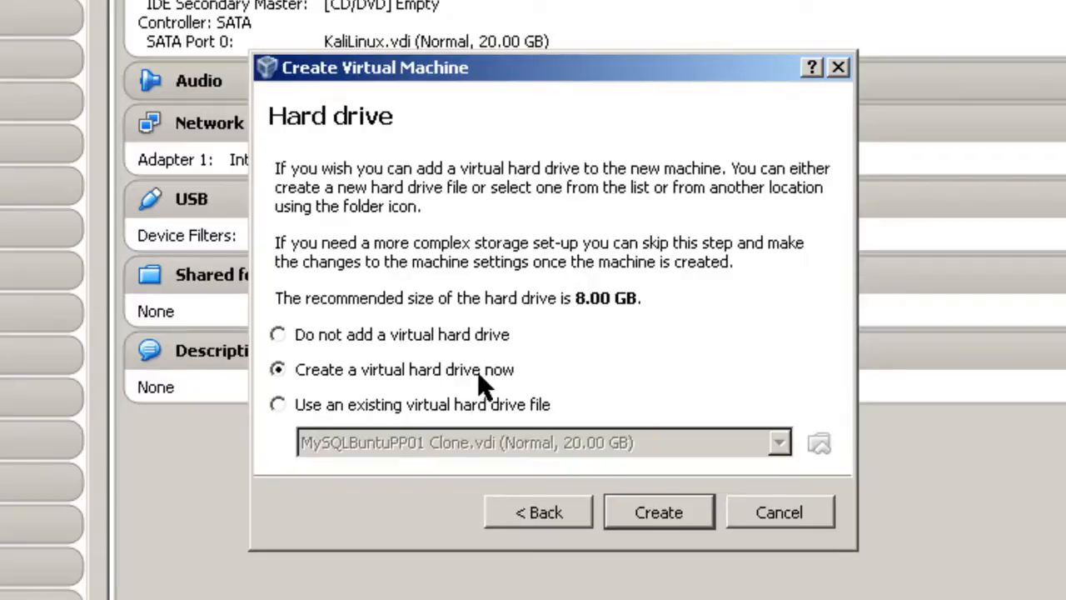
click(679, 513)
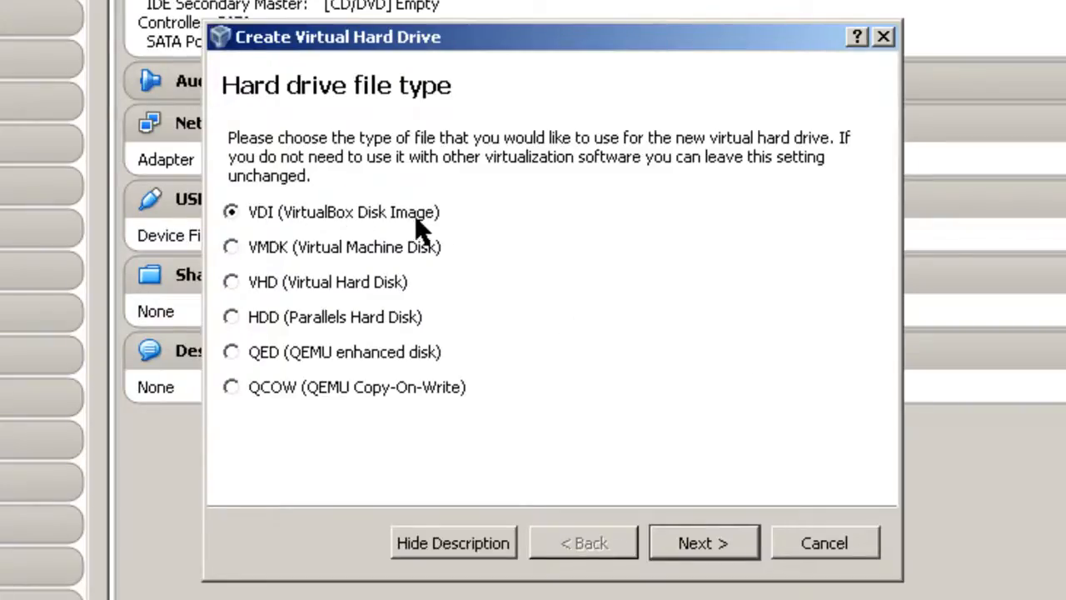
Keep VDI and dynamic allocation, change the disk size to 20 GB, and create it
click(730, 552)
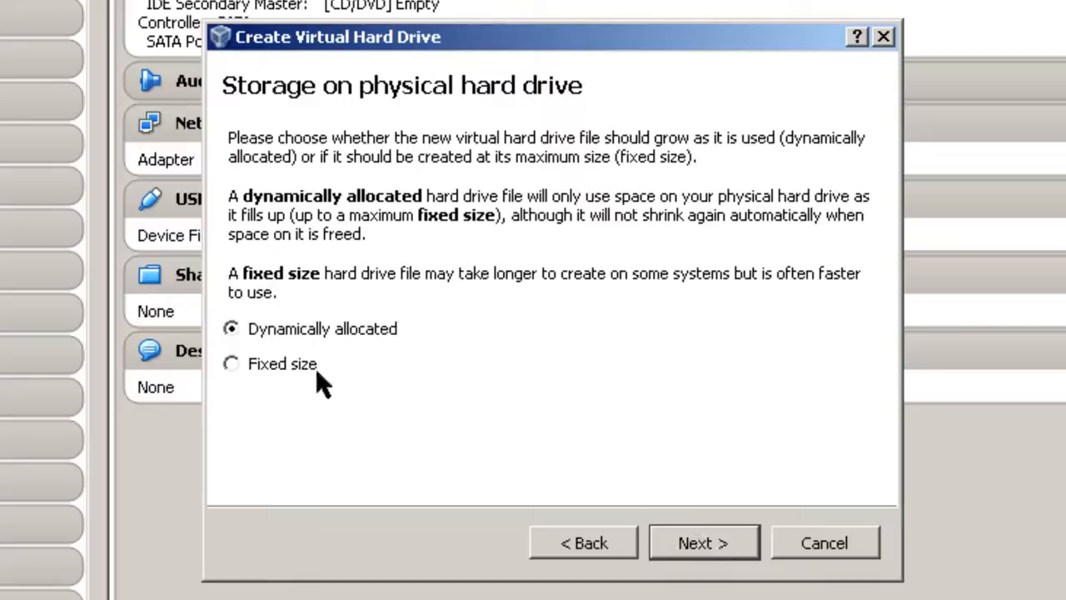
click(690, 556)
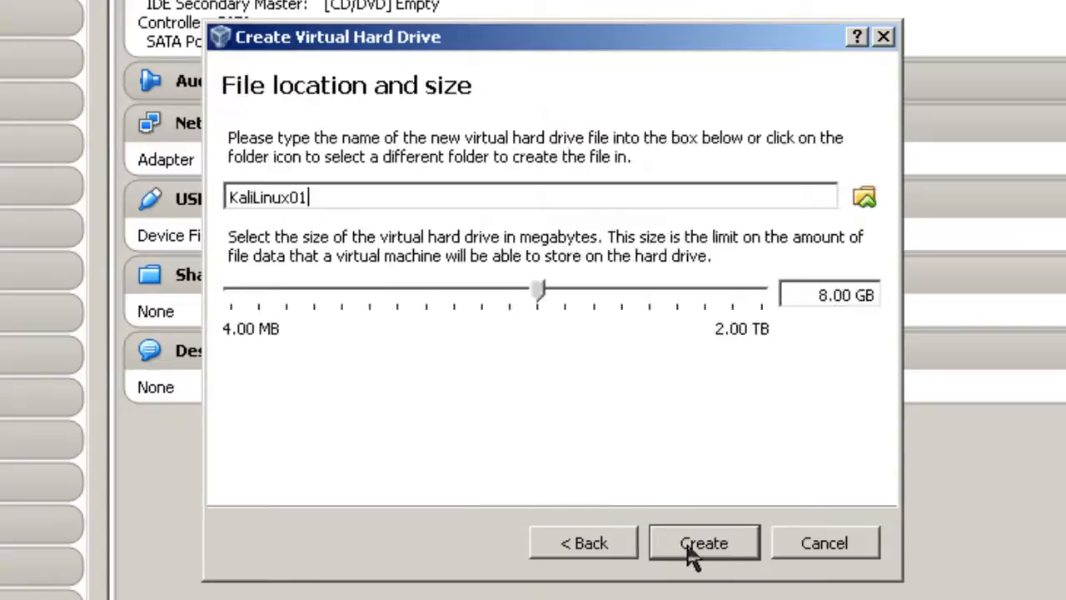
click(828, 295)
key(BackSpace)
key(BackSpace)
text(20)
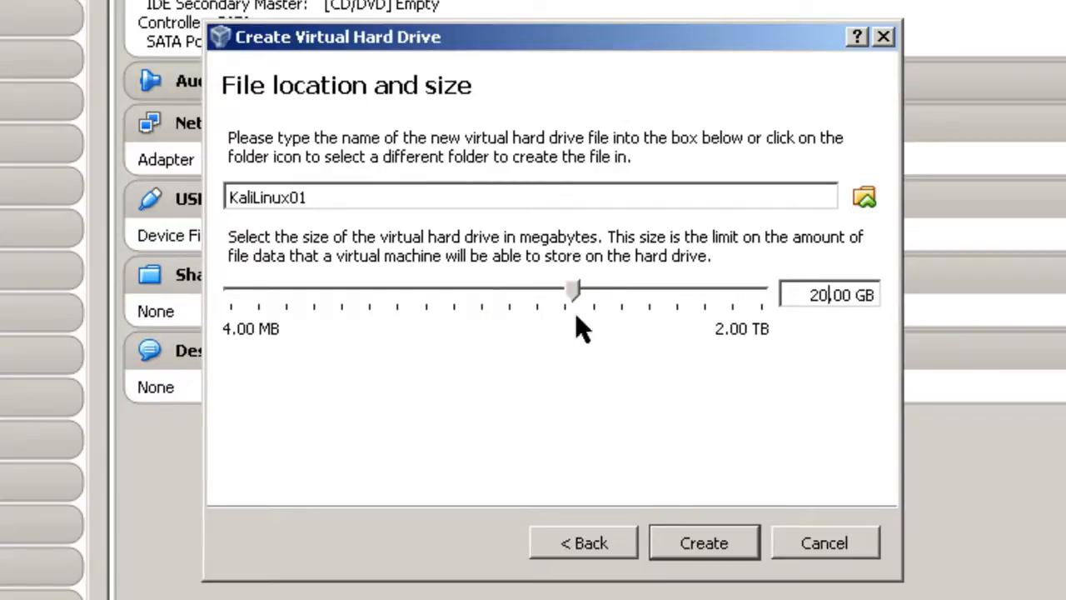
click(712, 544)
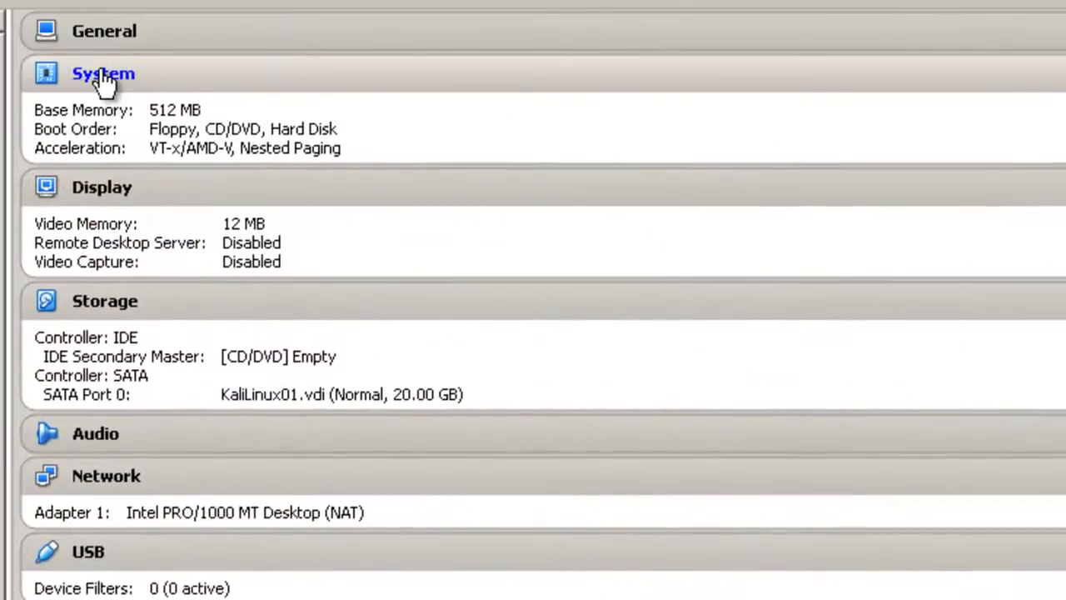
Tick Enable PAE/NX in KaliLinux01's System processor settings
click(100, 75)
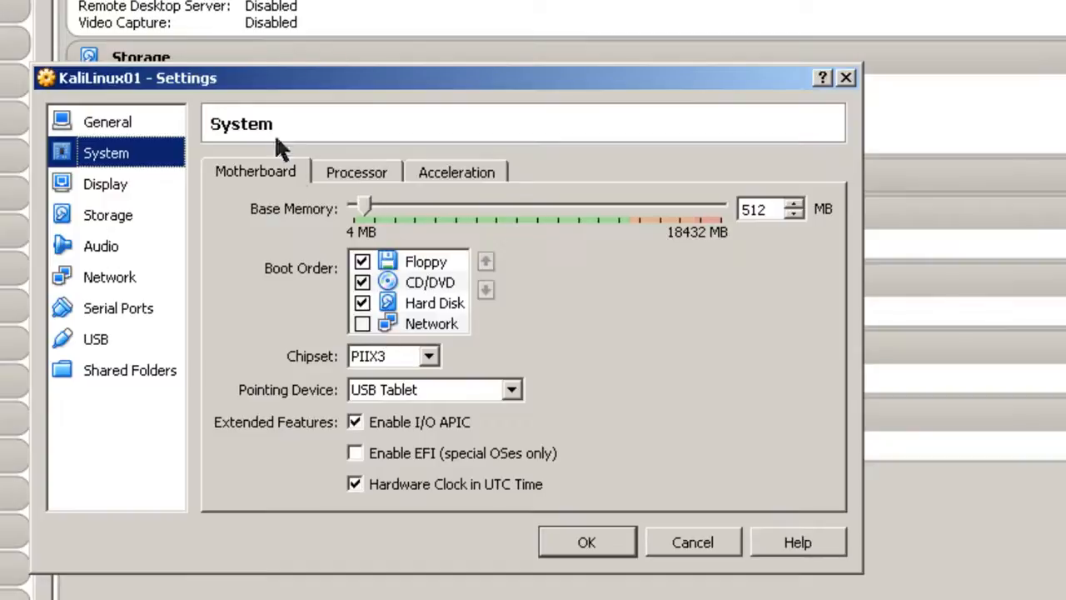
click(366, 179)
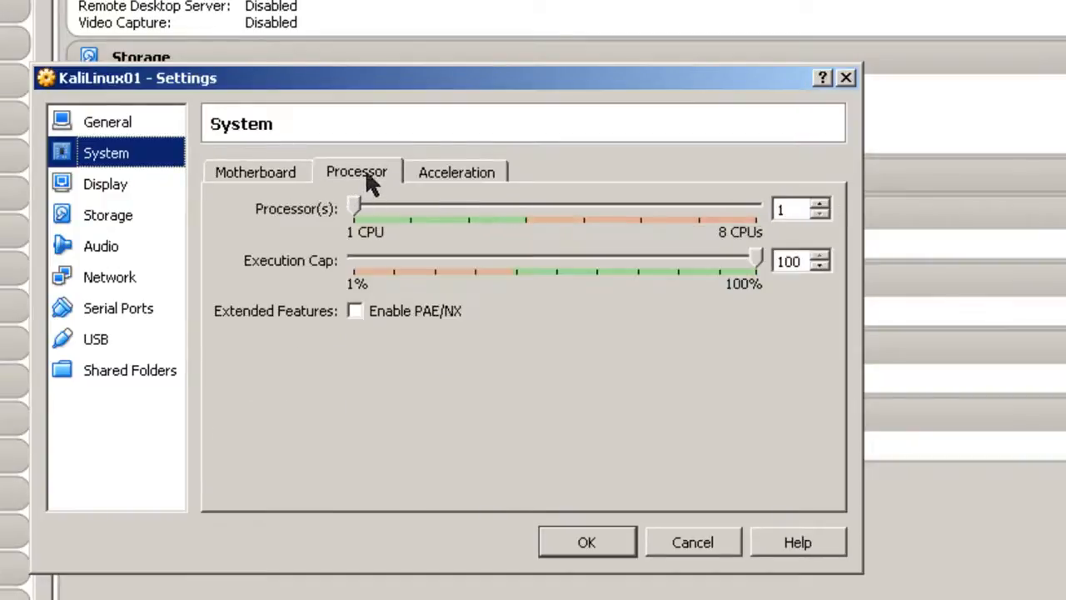
click(356, 310)
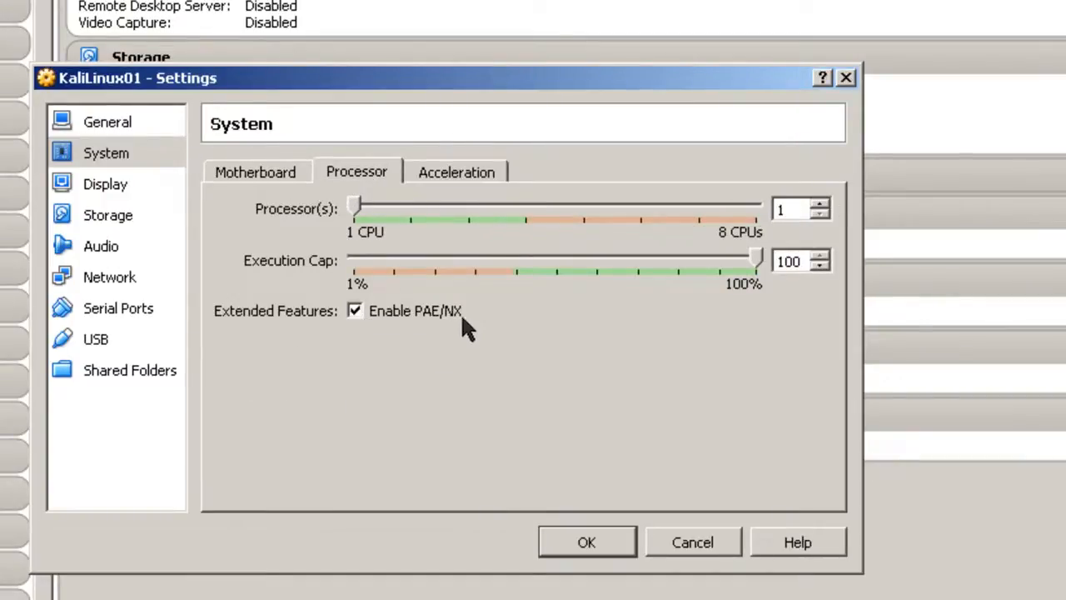
mouse_move(452, 320)
Save the processor change, then load kali-linux-1.0.6-amd64.iso into the empty CD/DVD drive
click(589, 542)
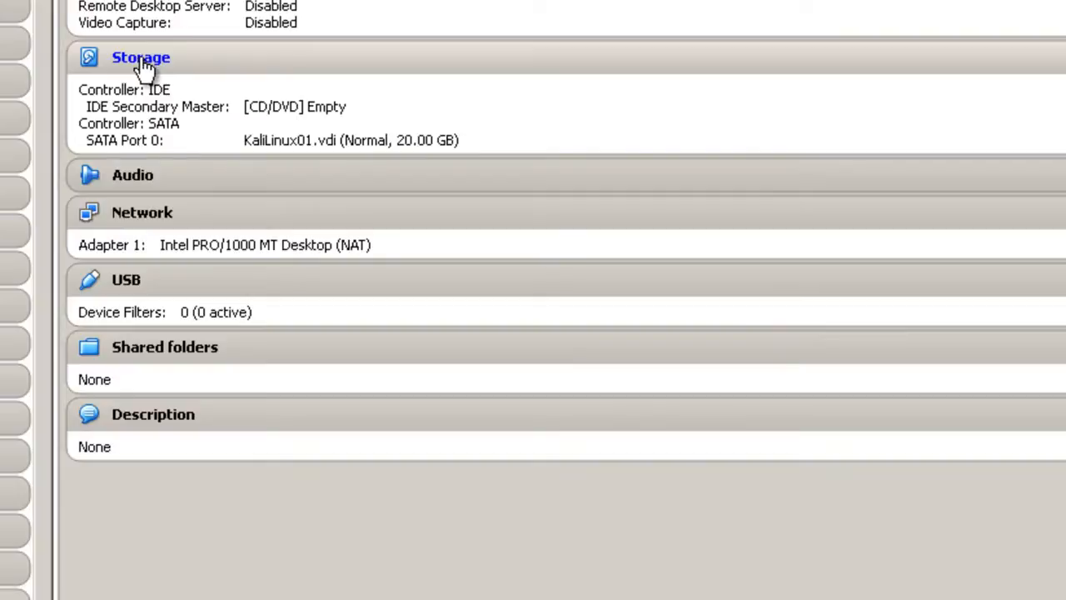
click(143, 64)
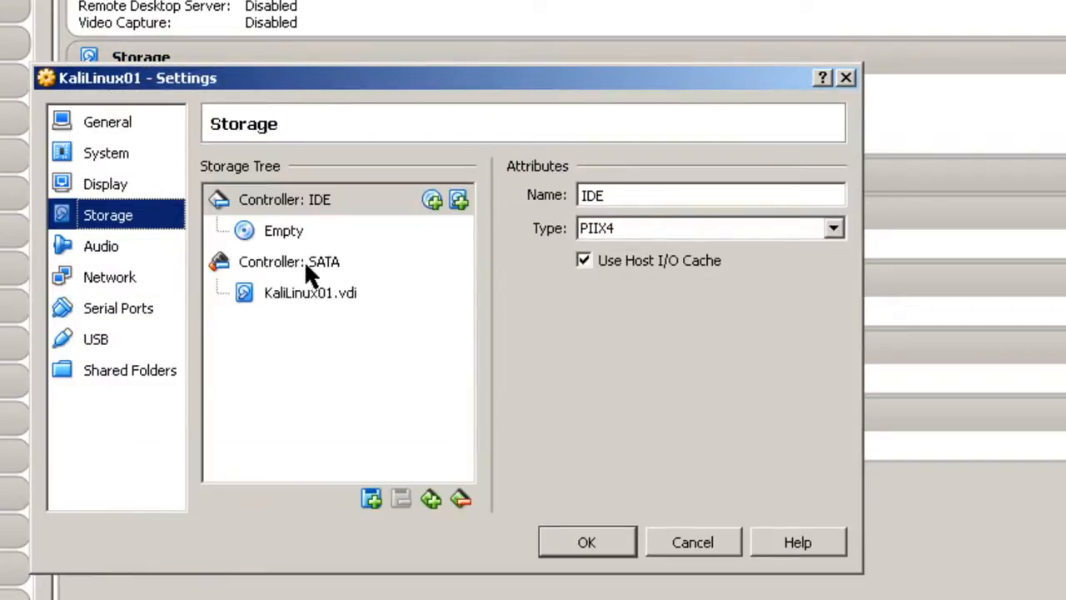
click(283, 230)
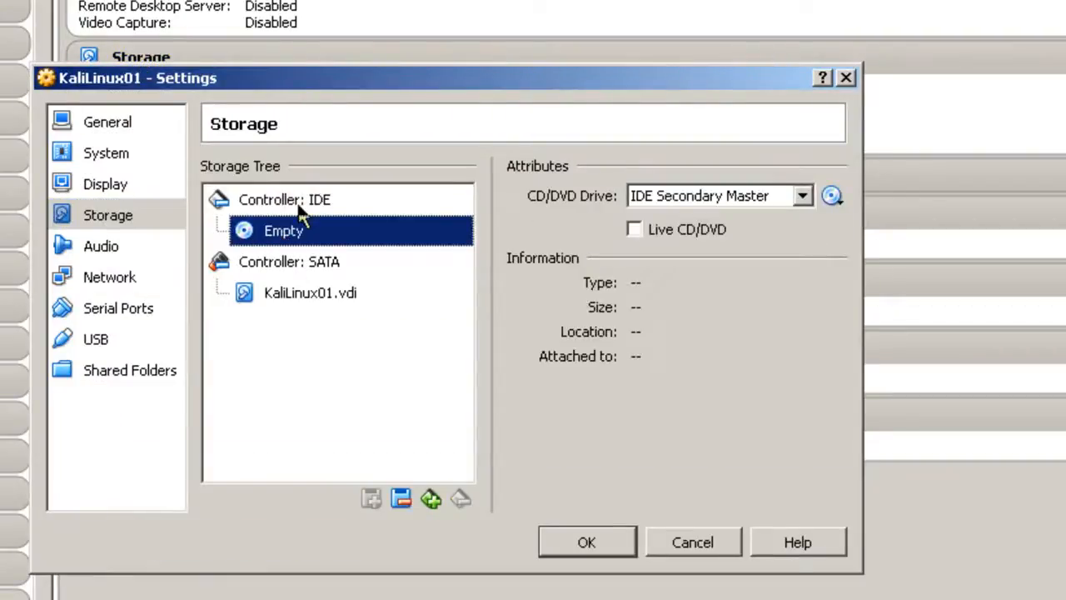
click(832, 197)
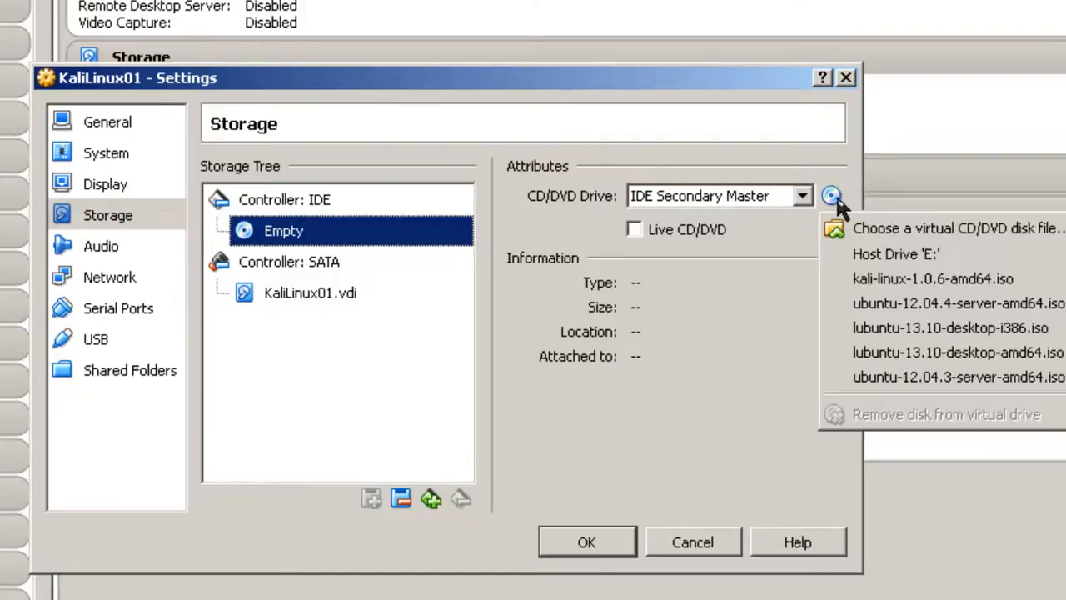
click(878, 229)
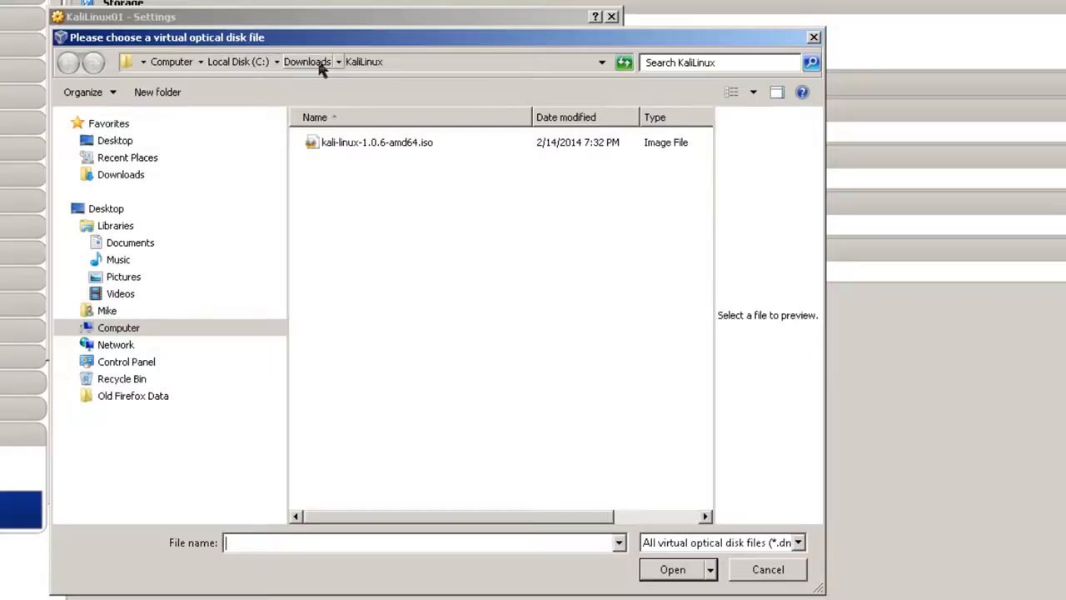
click(347, 145)
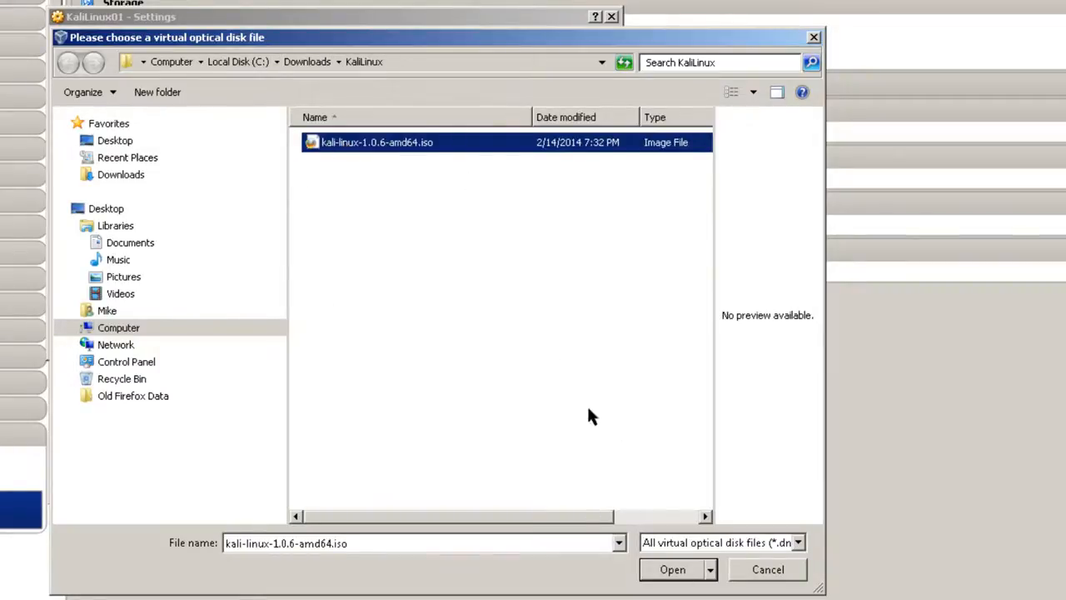
click(692, 575)
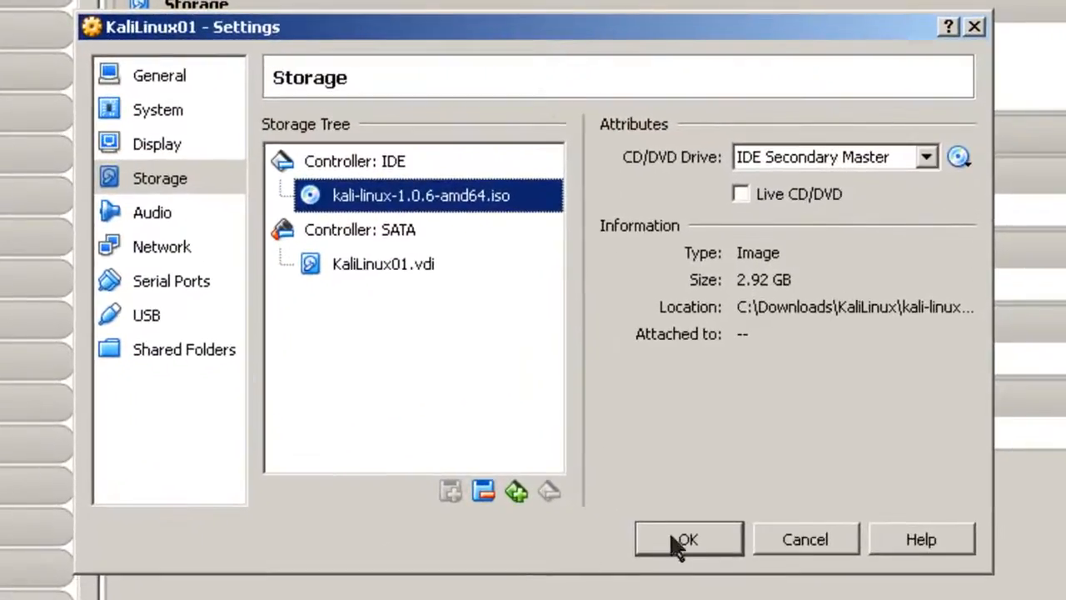
click(431, 338)
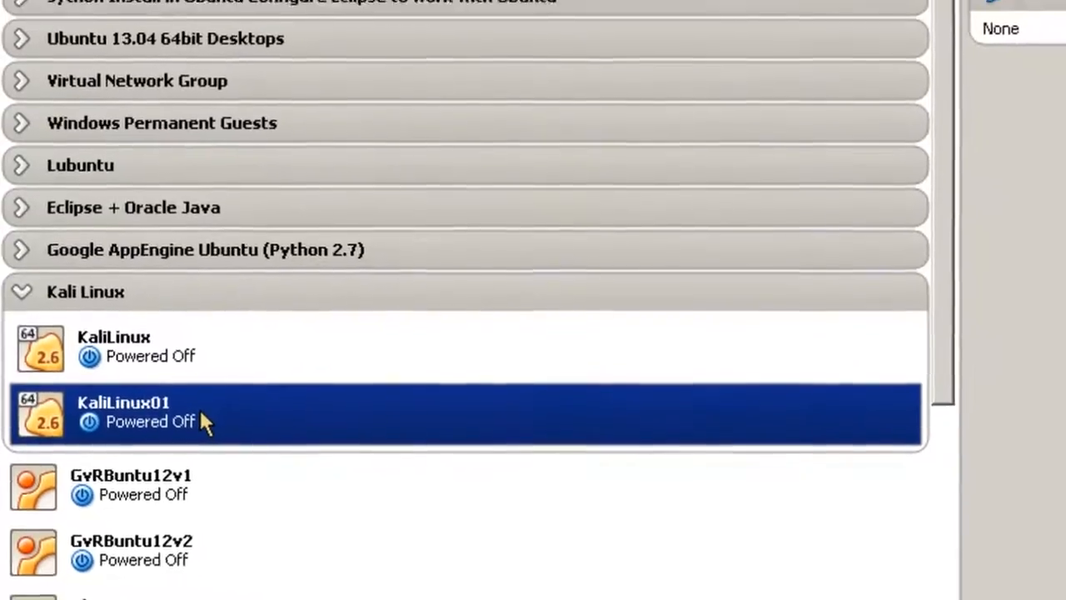
Start KaliLinux01 and boot the text-mode Install entry from the Kali boot menu
right_click(225, 393)
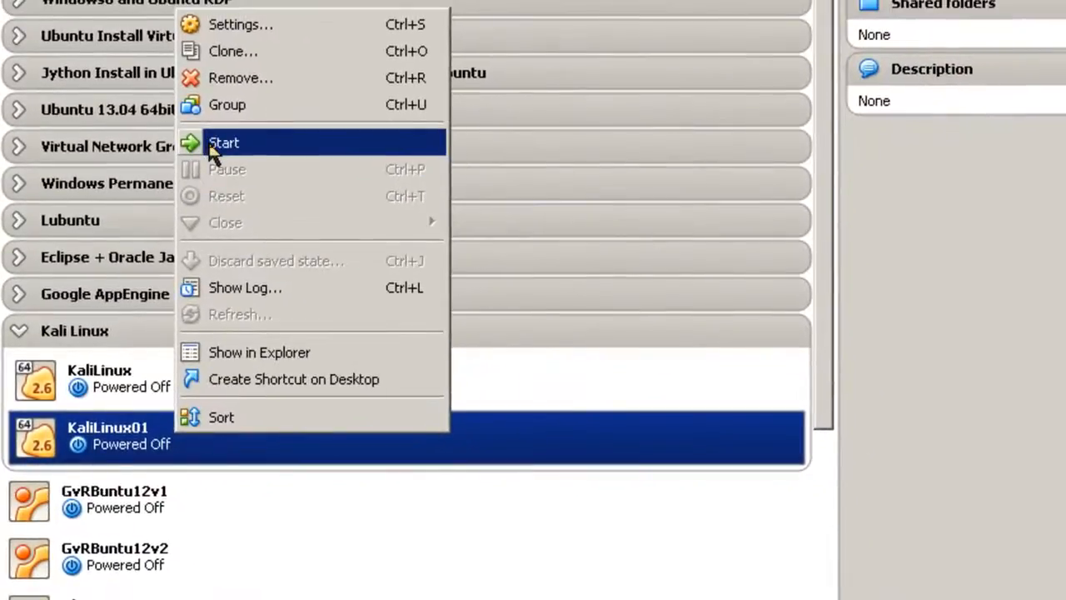
click(227, 104)
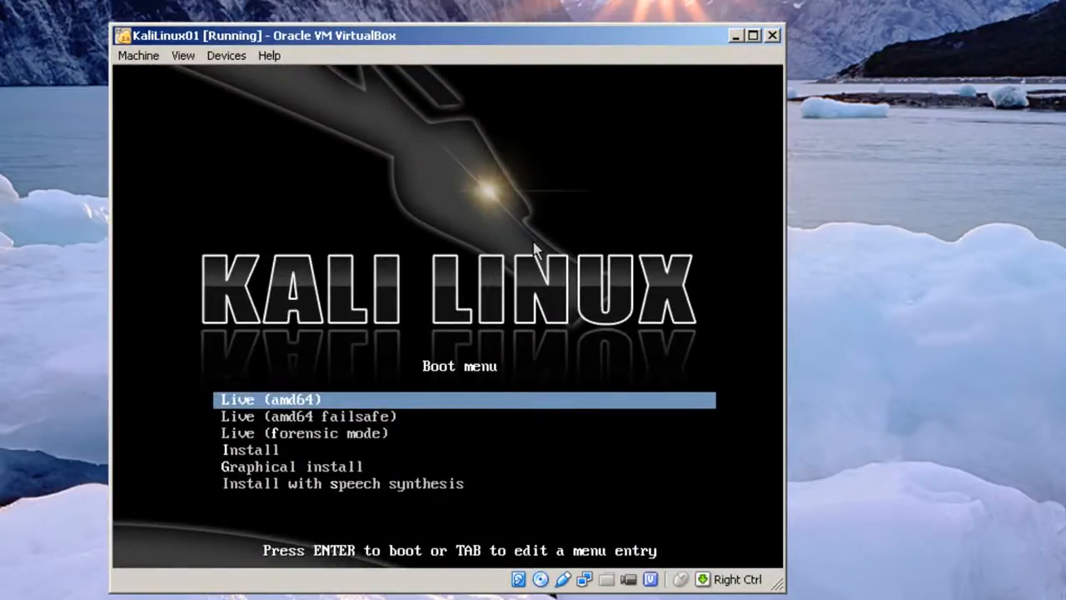
key(Down)
key(Down)
key(Down)
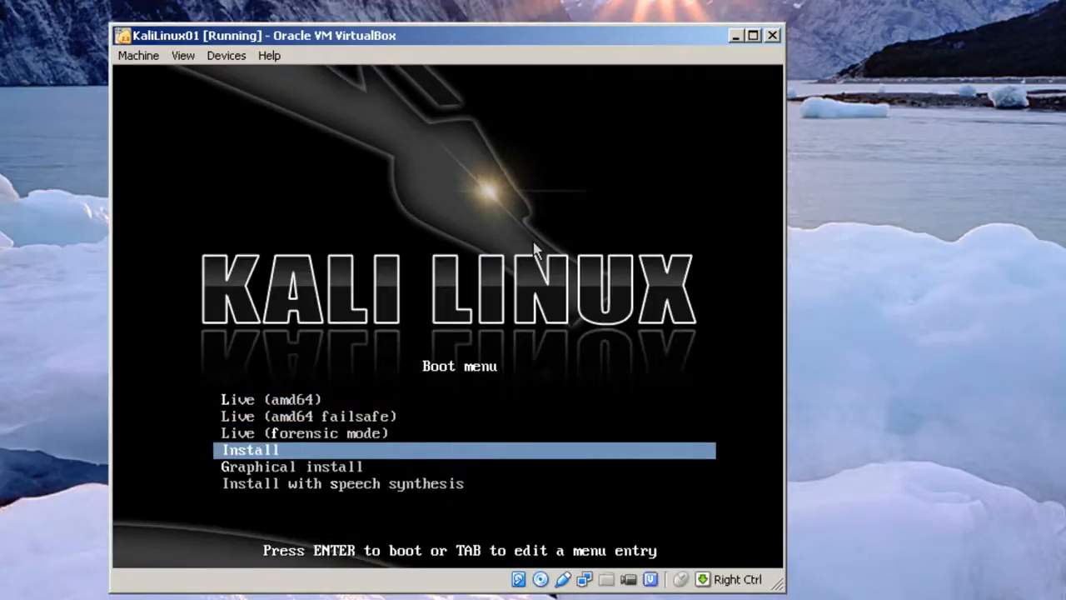
key(Down)
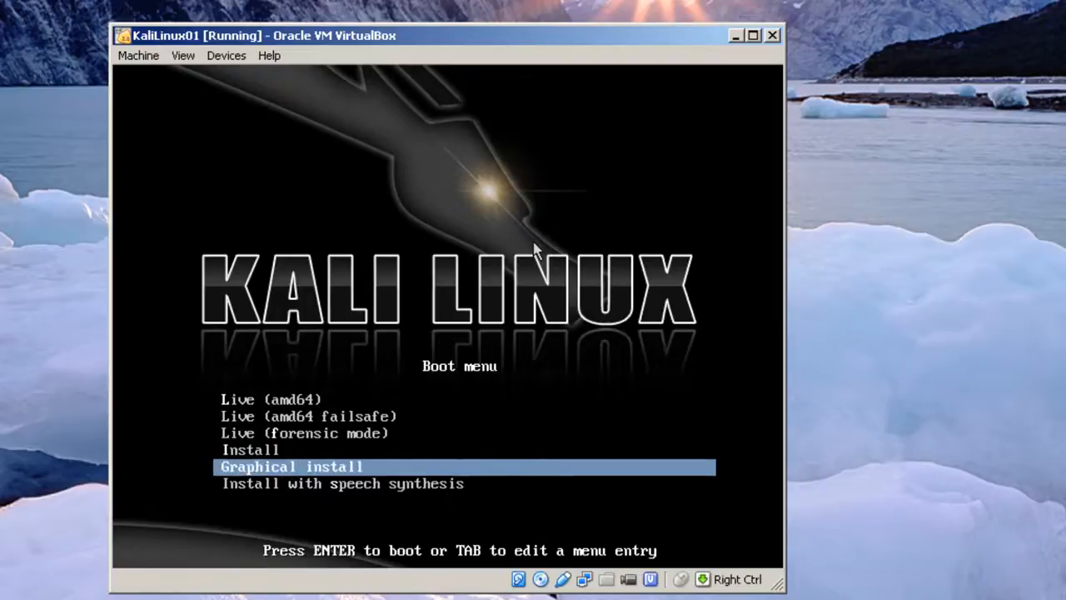
key(Down)
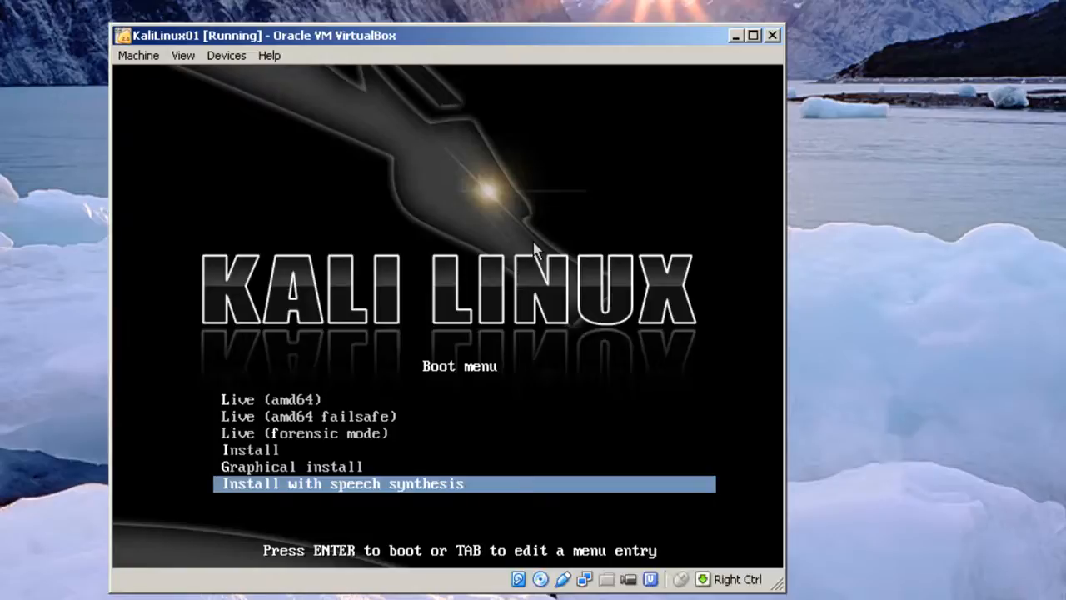
key(Up)
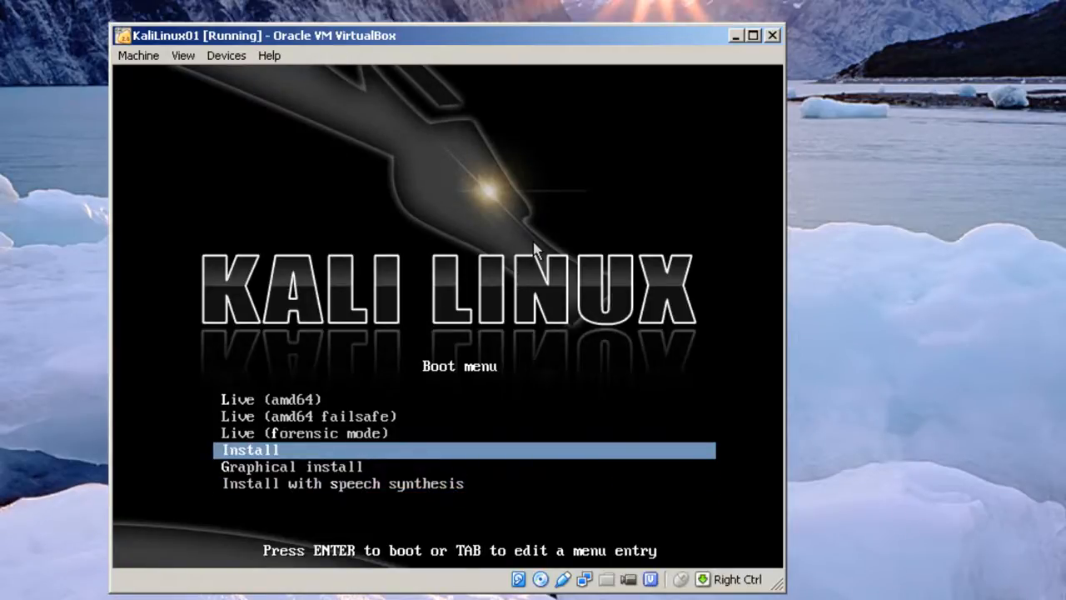
key(Return)
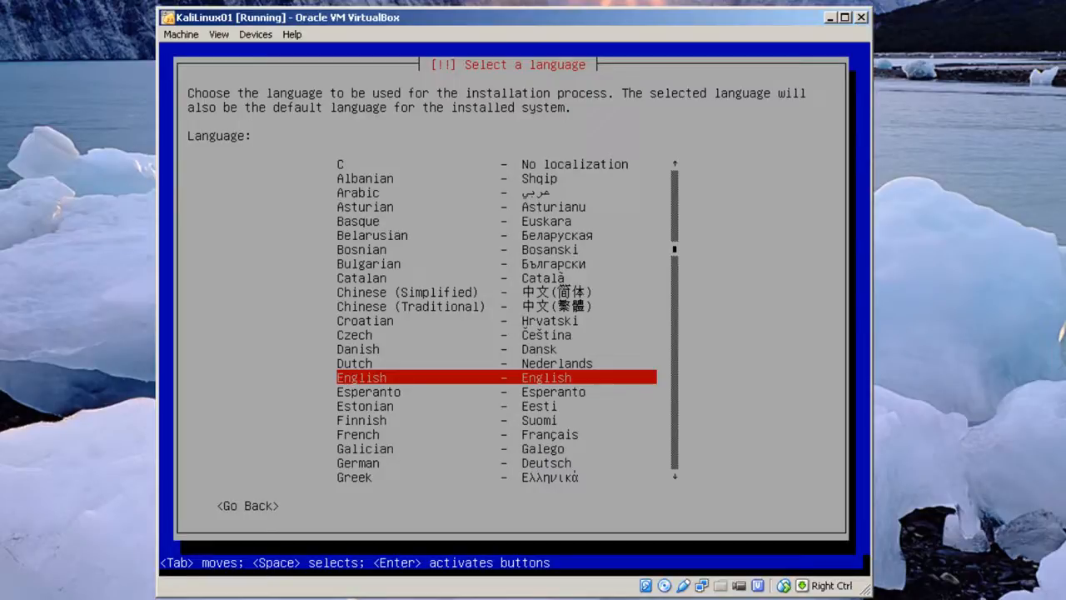
Accept English, United States location and American English keymap in the installer
key(Return)
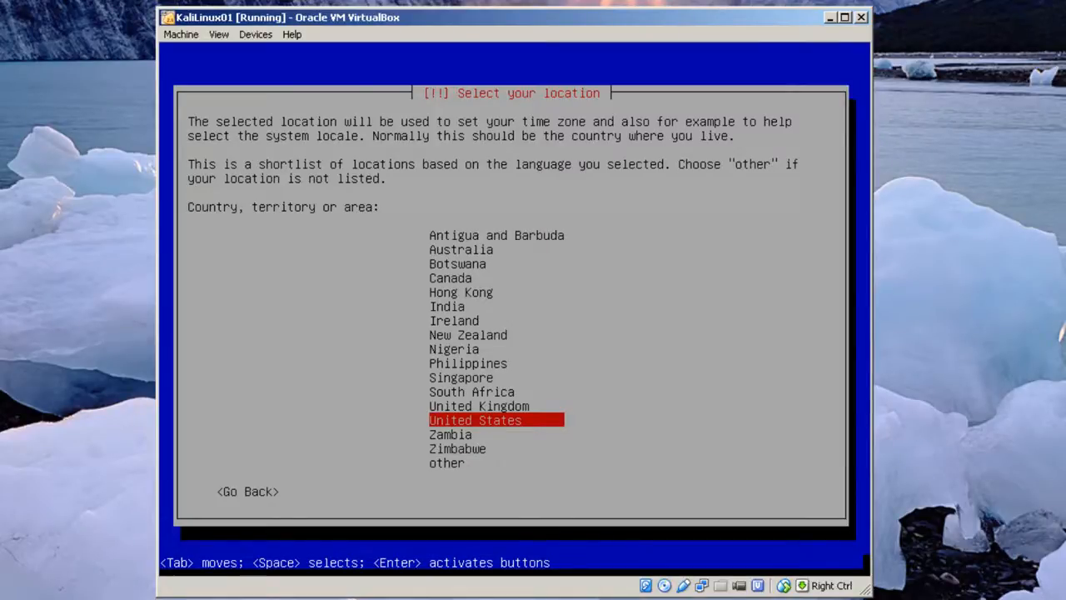
key(Return)
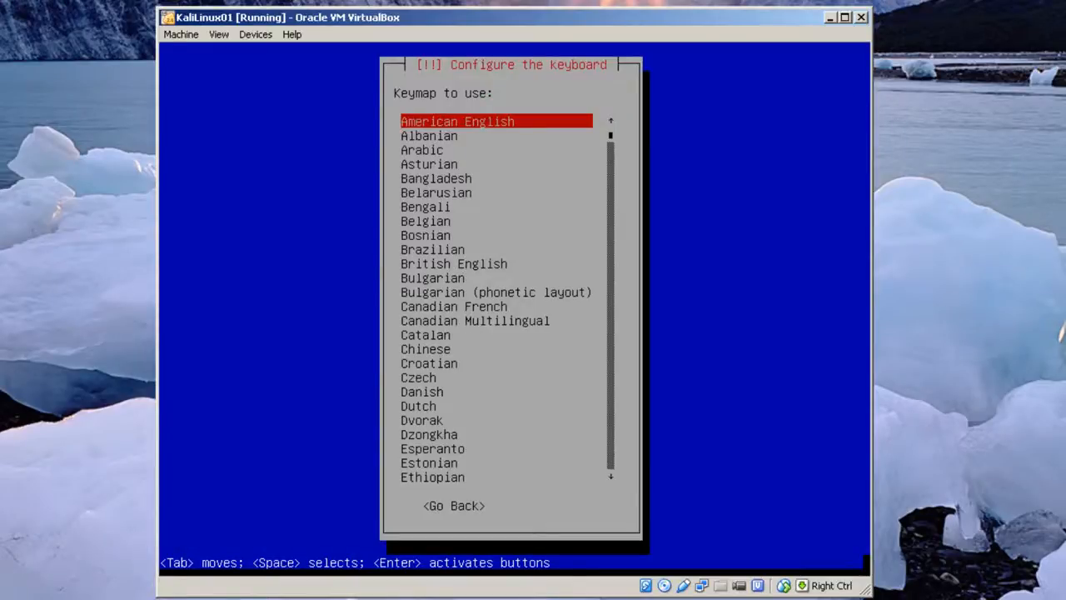
key(Return)
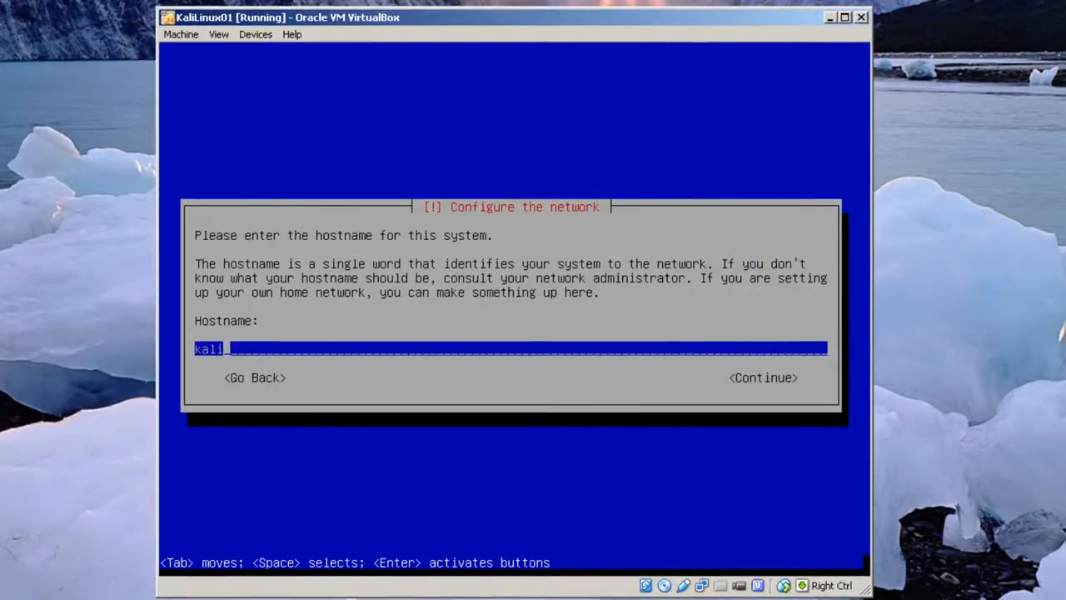
Set the hostname to kalilinux01 and the domain name to private.edu
text(linux0)
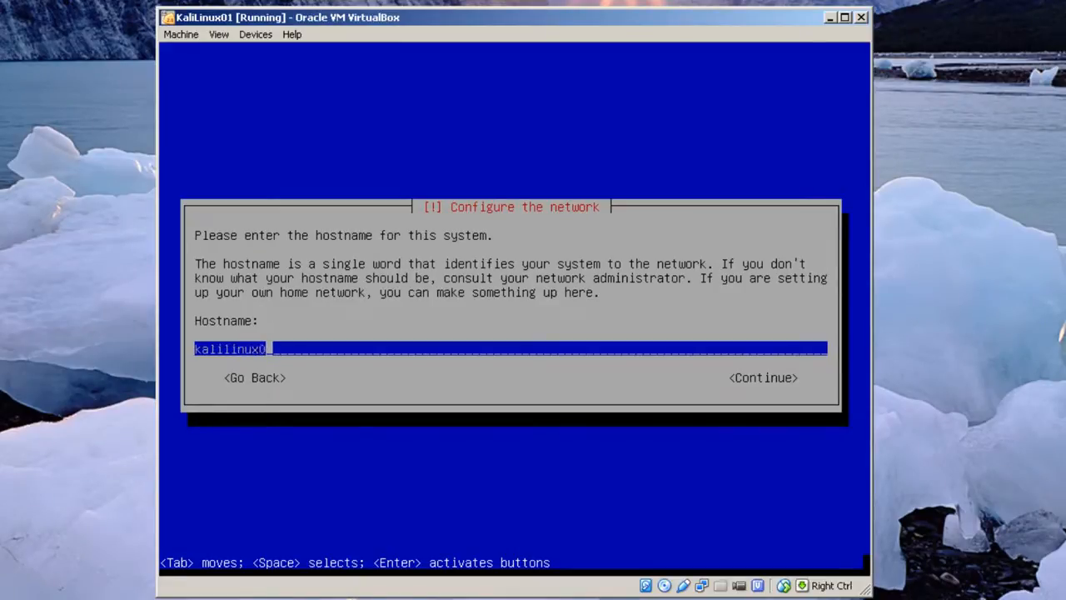
text(1)
key(Return)
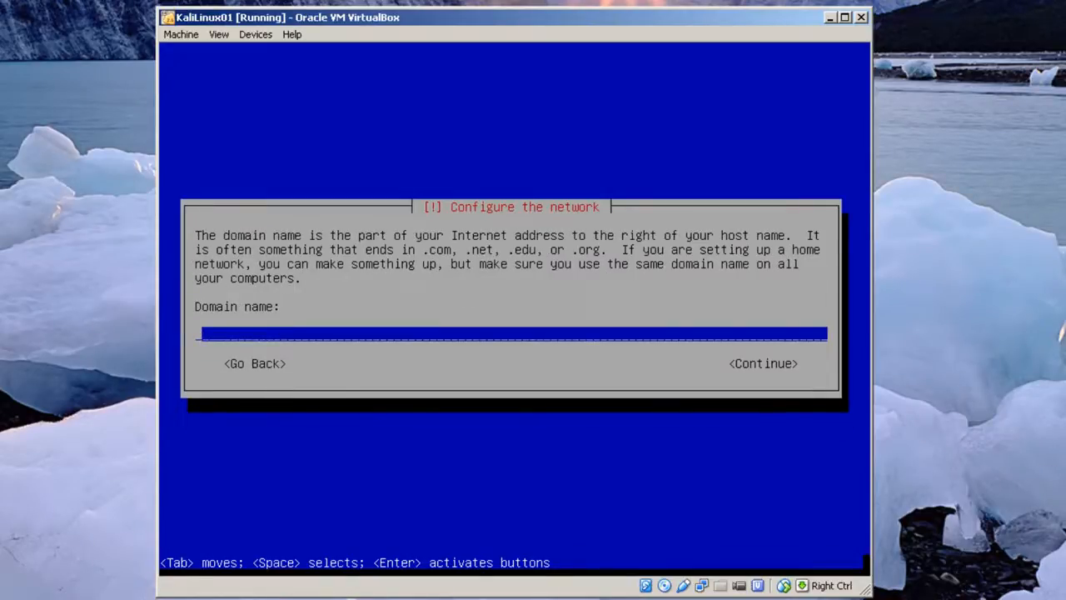
text(kalilinux)
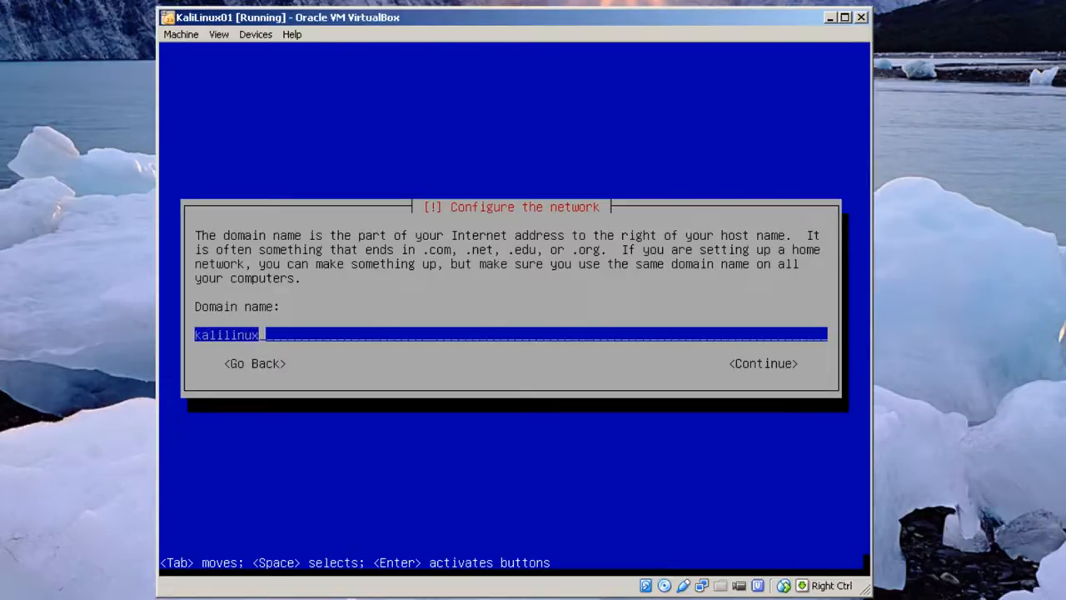
text(01.private.)
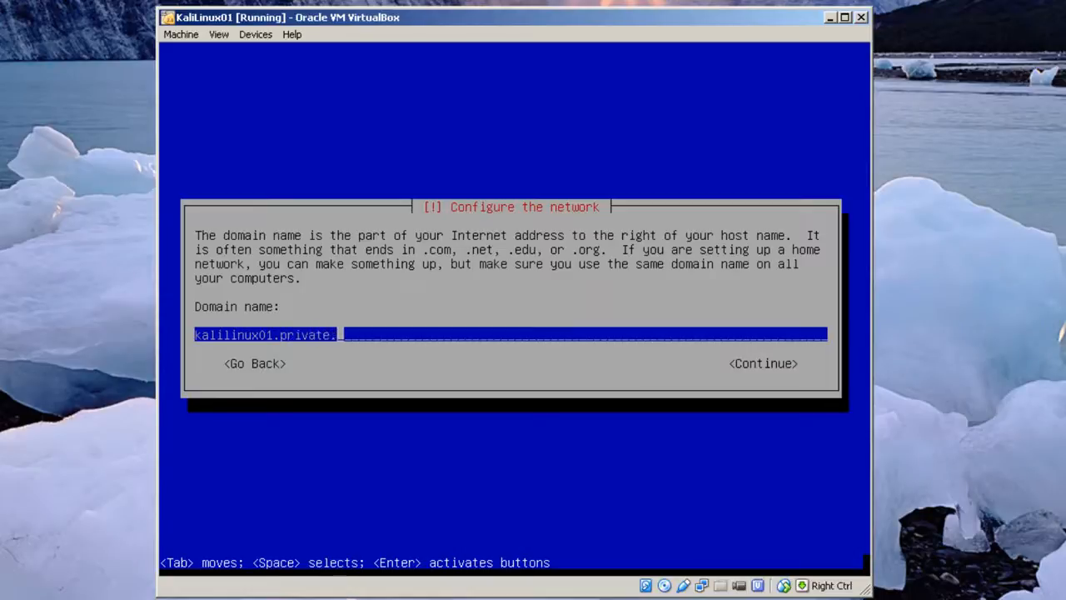
text(edu)
key(Left)
key(Left)
key(Left)
key(Left)
key(Left)
key(Left)
key(Left)
key(Left)
key(Left)
key(Left)
key(Left)
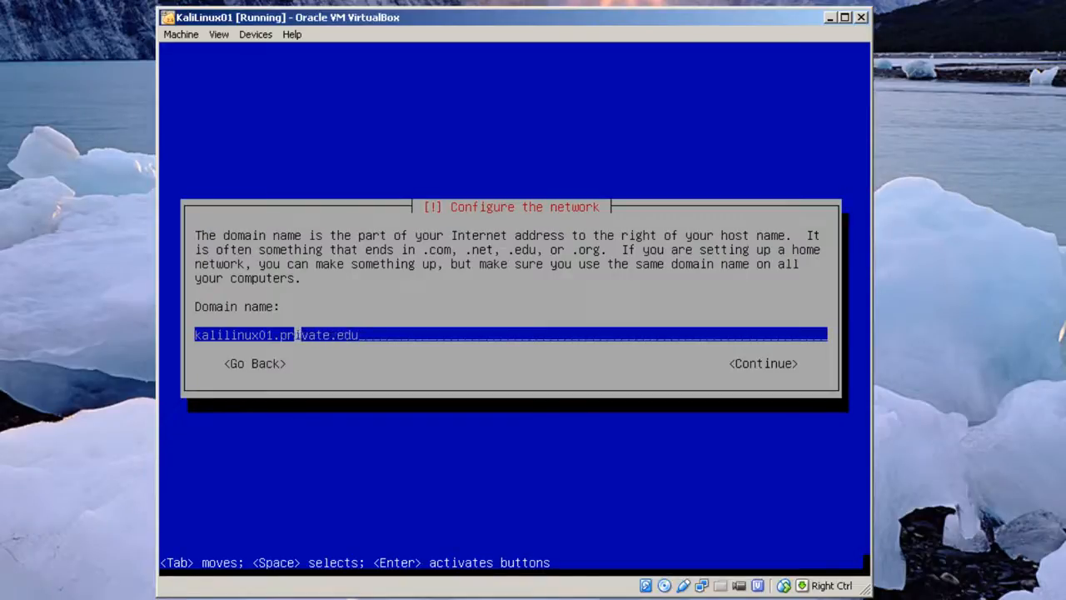
key(BackSpace)
key(BackSpace)
key(BackSpace)
key(BackSpace)
key(BackSpace)
key(BackSpace)
key(BackSpace)
key(BackSpace)
key(BackSpace)
key(BackSpace)
key(BackSpace)
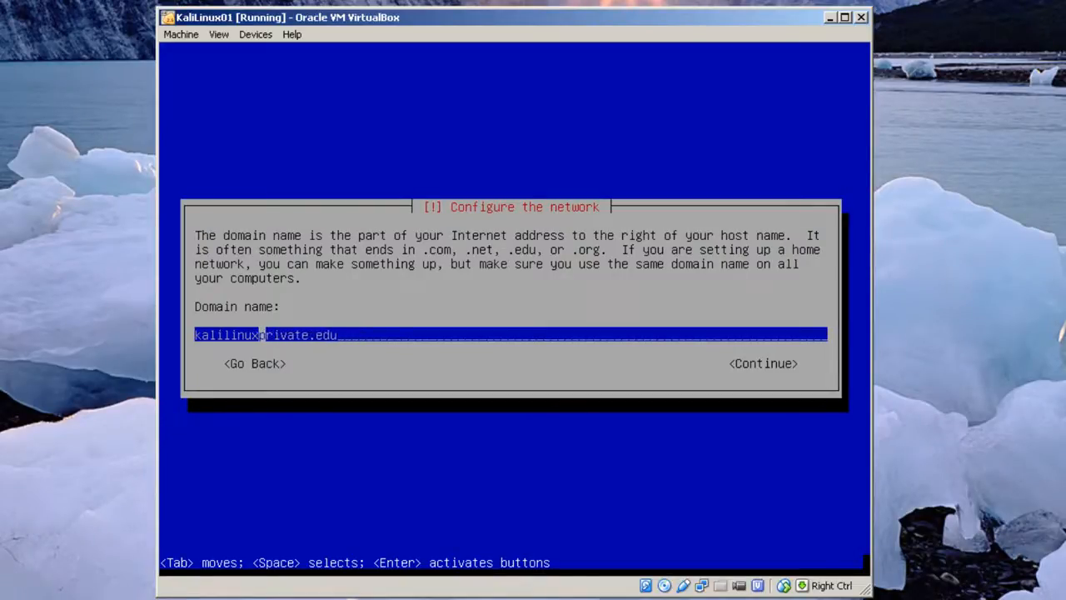
key(BackSpace)
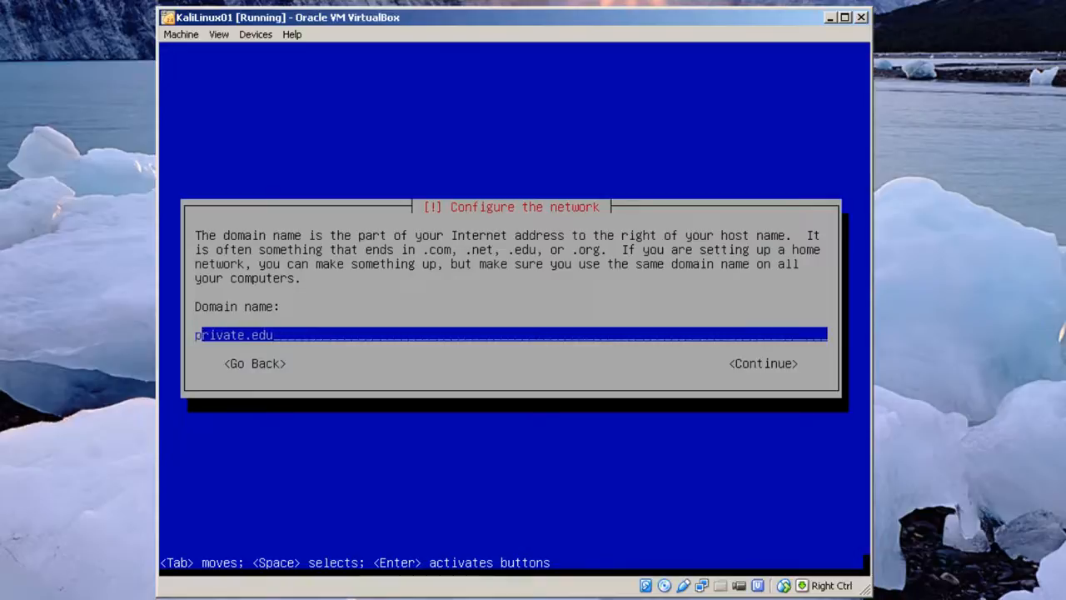
key(Tab)
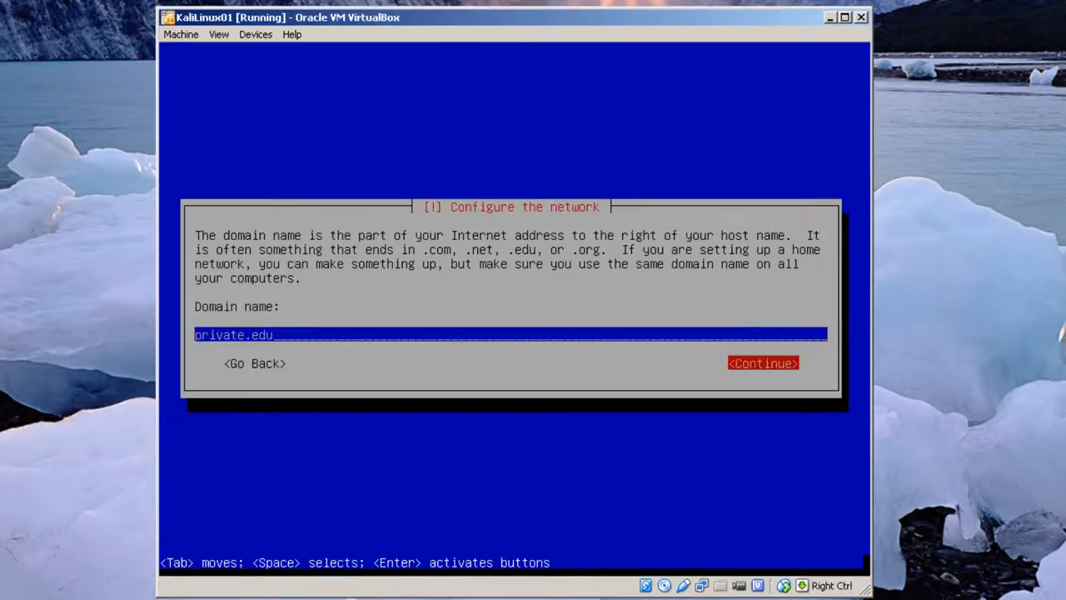
key(Return)
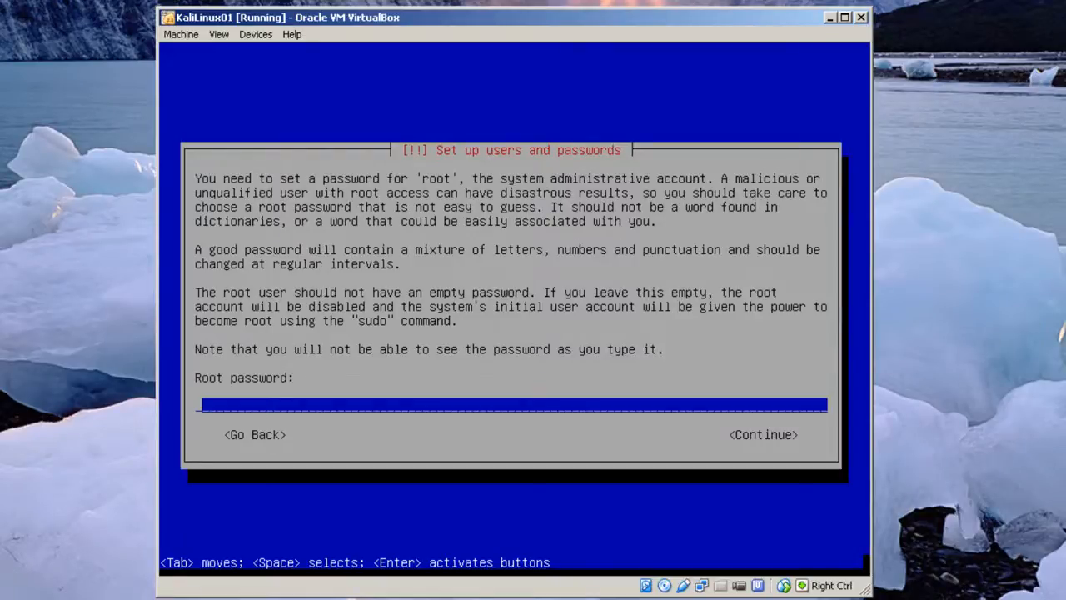
Enter the root password and re-enter it for verification
text(********)
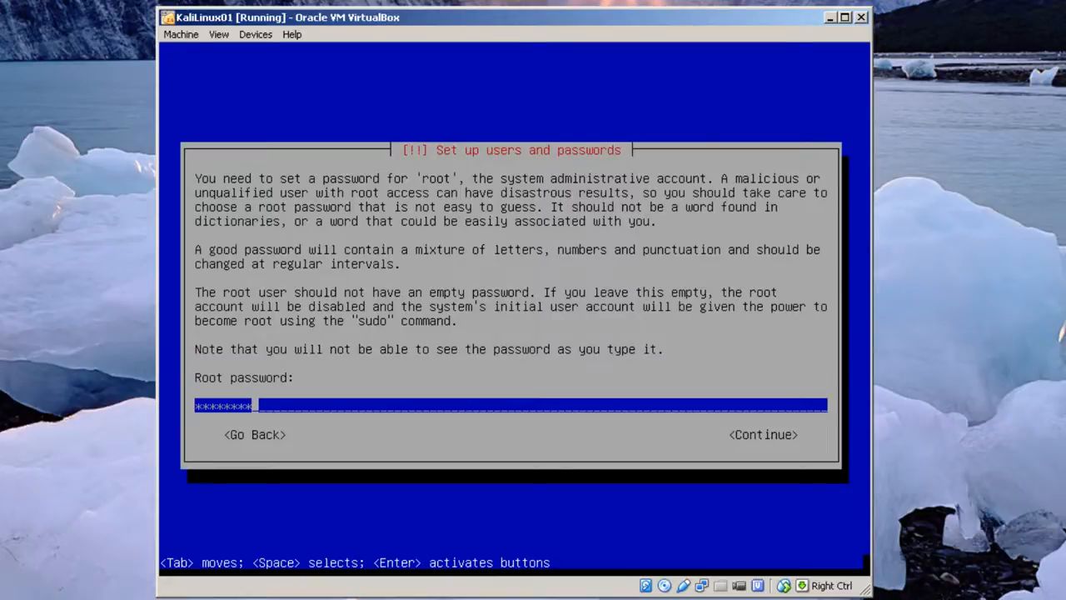
key(Return)
text(********)
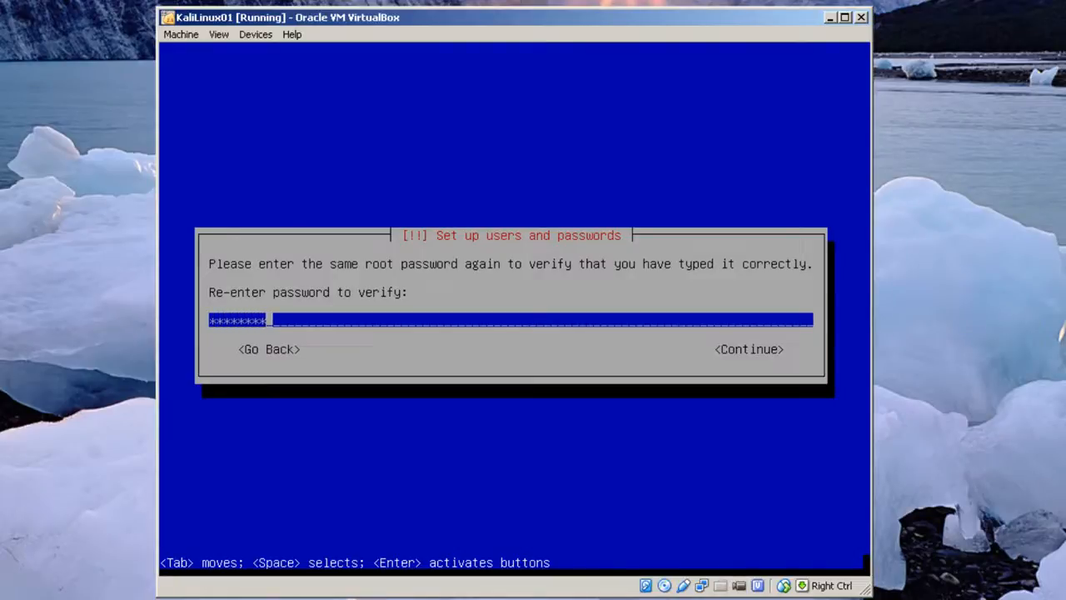
key(Return)
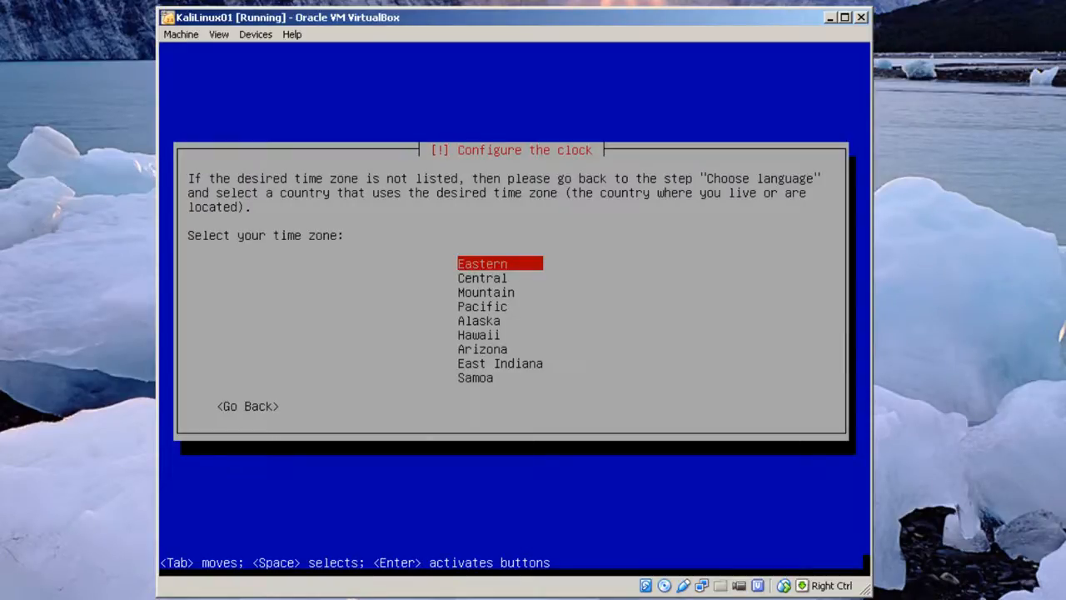
Pick Eastern time, guided whole-disk partitioning with all files in one partition, and write it to disk
key(Return)
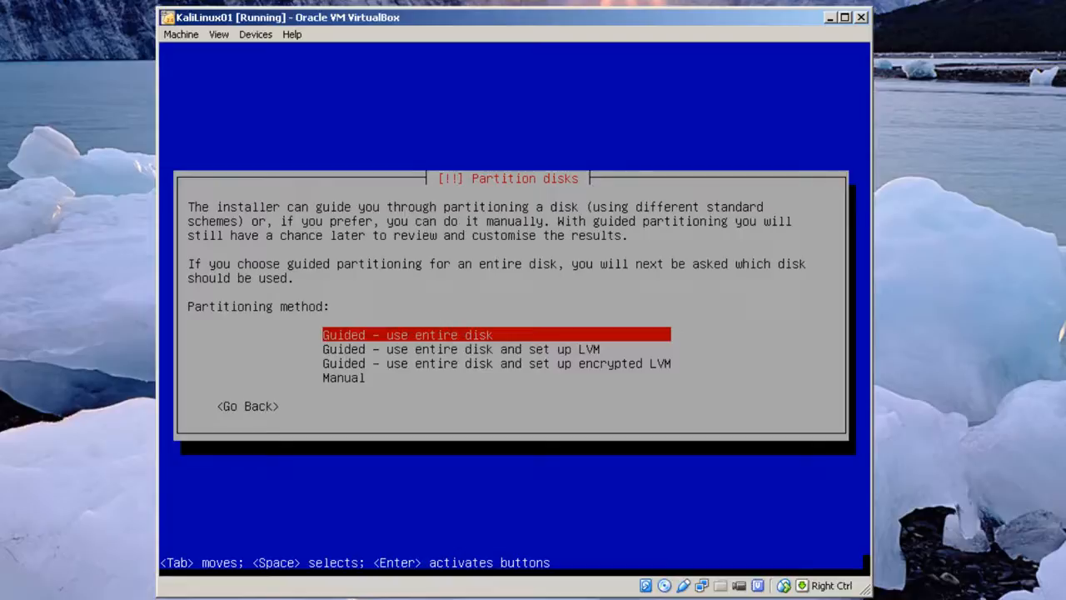
key(Return)
key(Return)
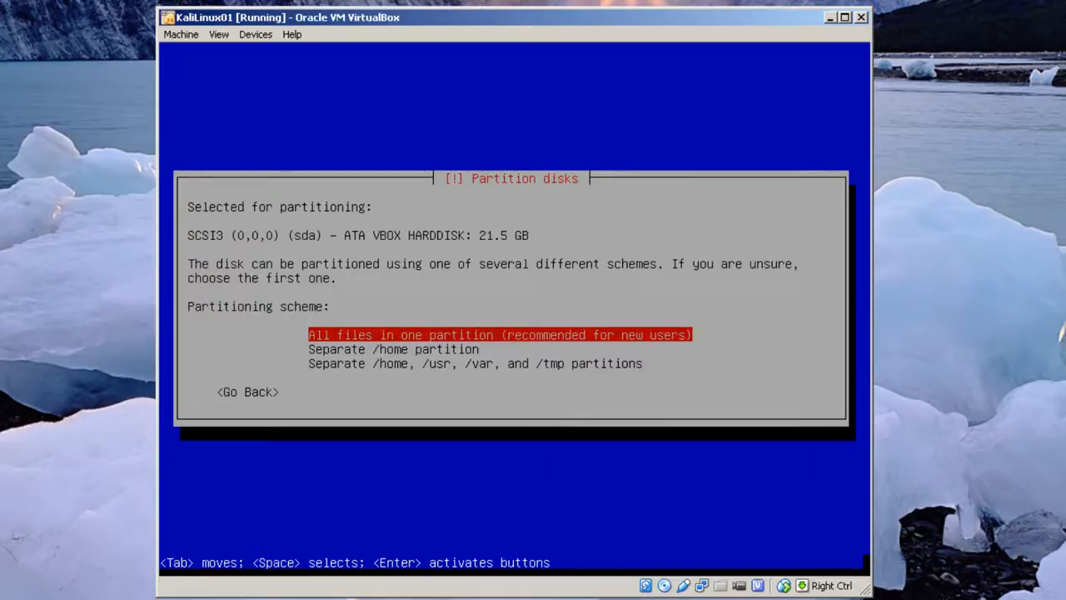
key(Return)
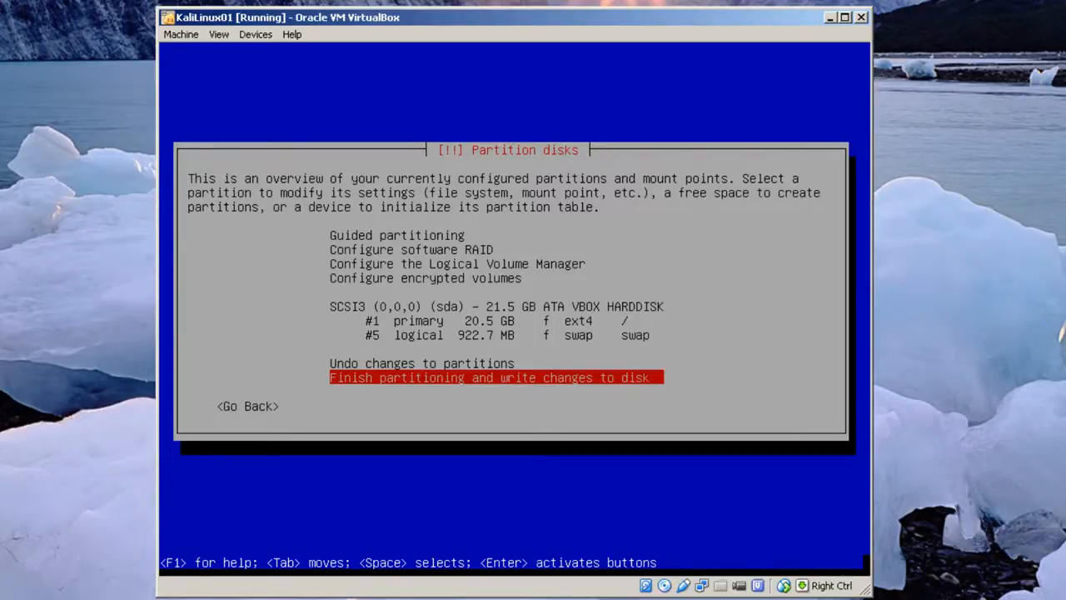
key(Return)
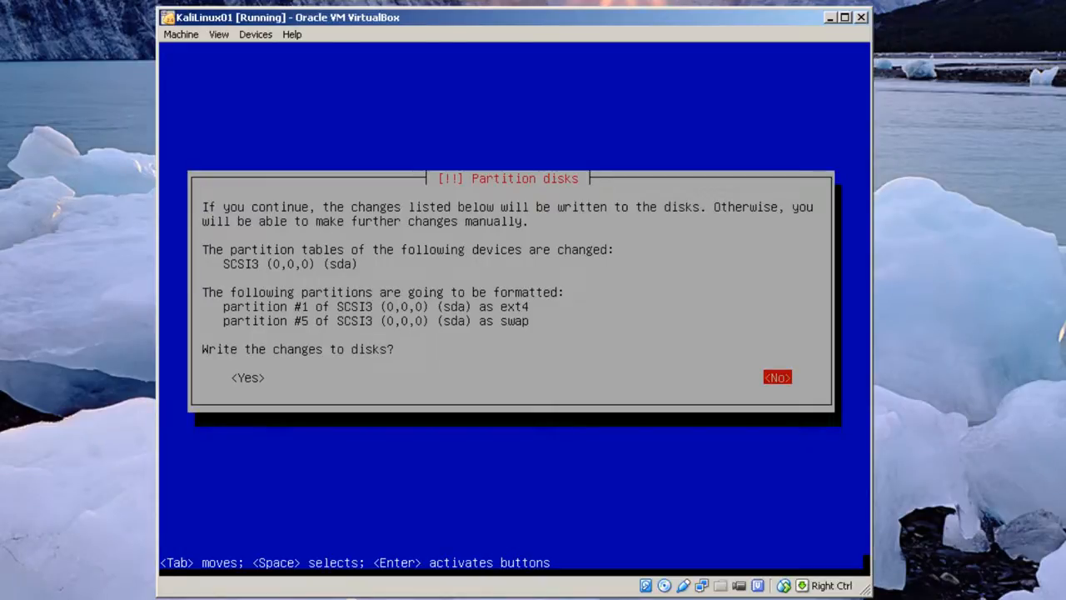
key(Tab)
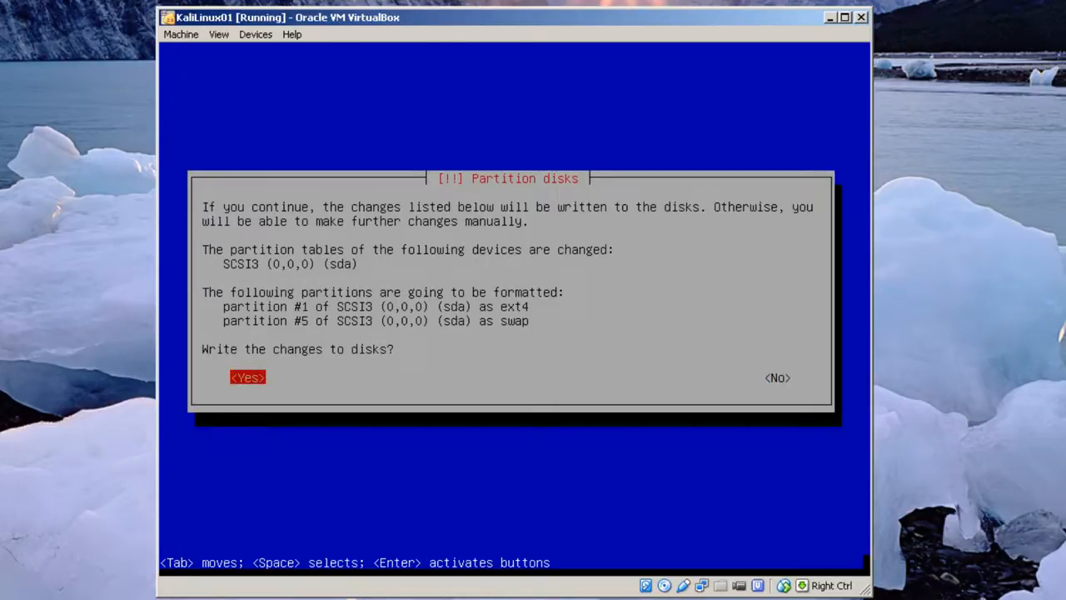
key(Return)
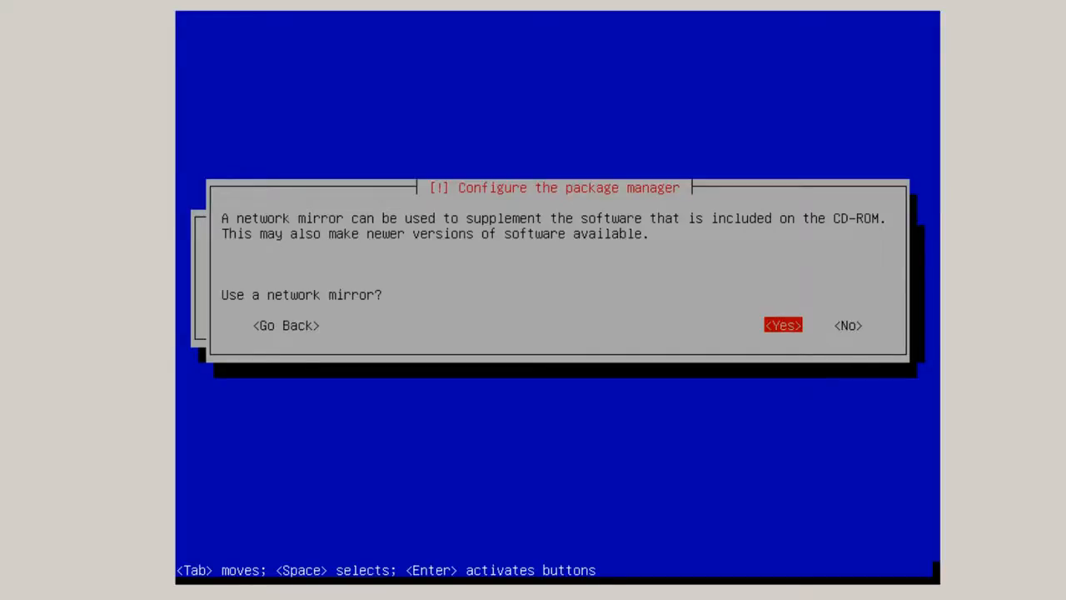
Use a network mirror with no HTTP proxy, then continue past Installation complete to reboot
key(Return)
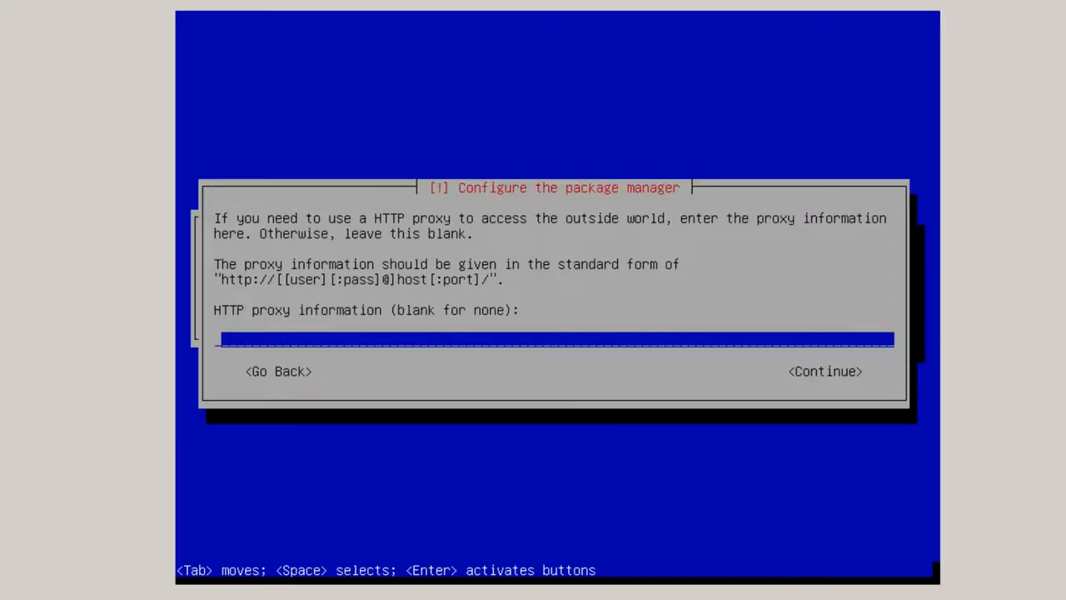
key(Return)
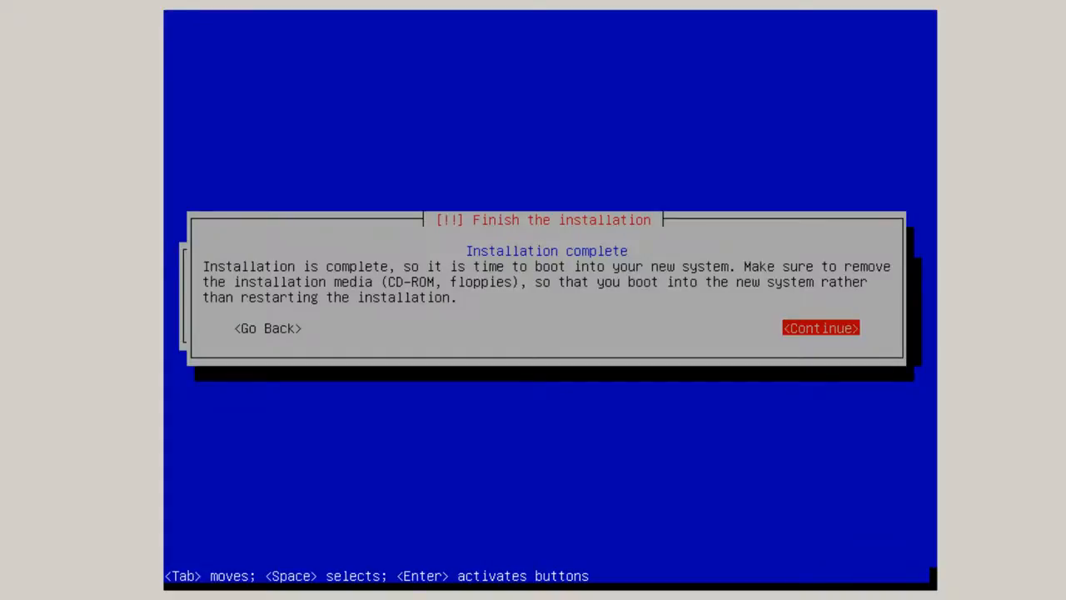
key(Return)
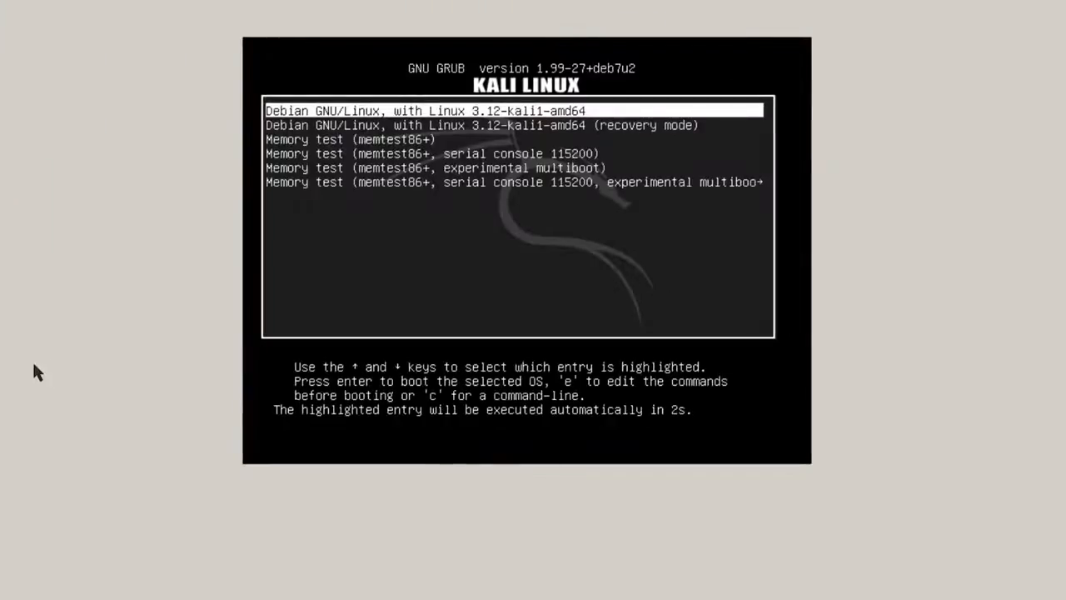
Boot the default GRUB entry and log in to Kali as root via the Other... option
key(Return)
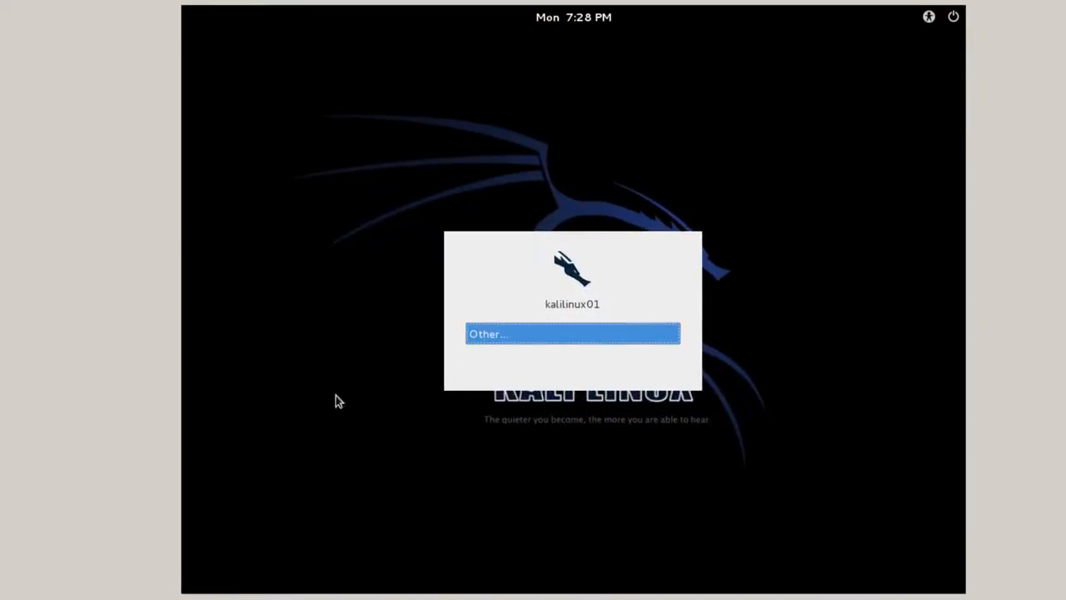
click(541, 334)
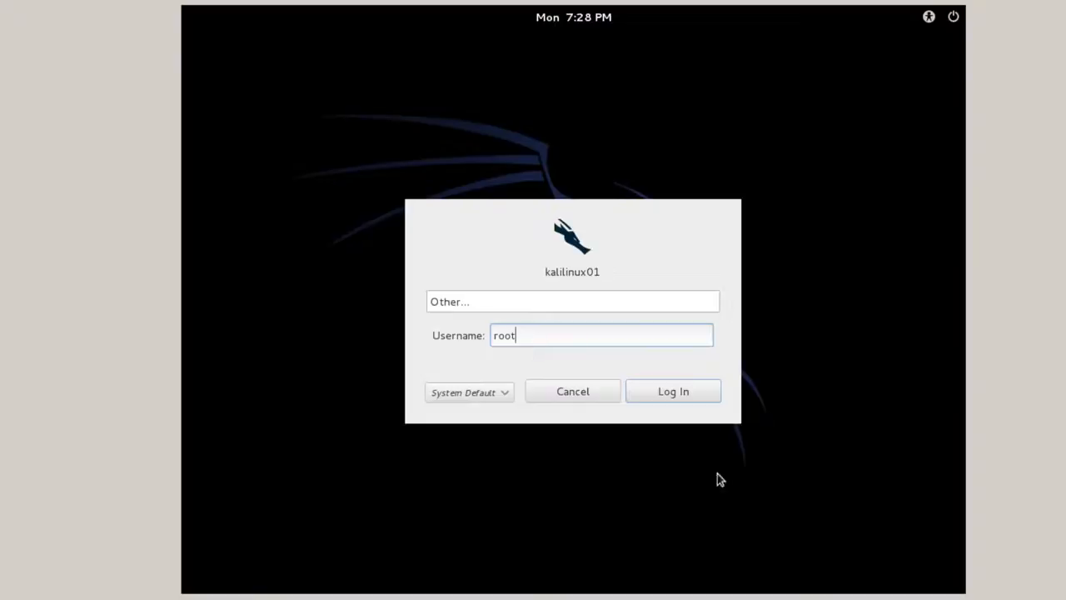
click(675, 391)
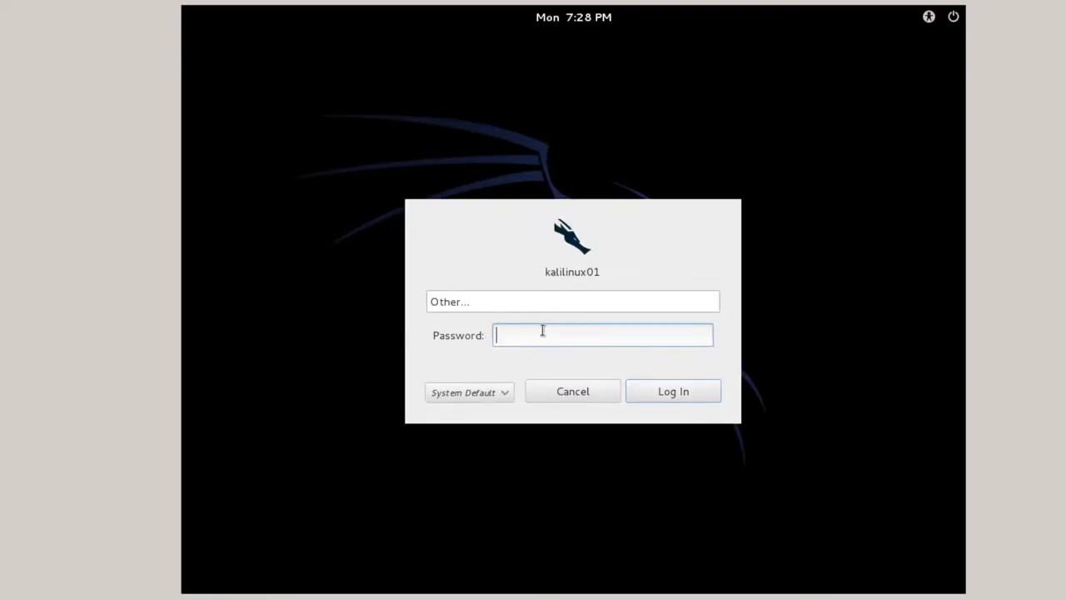
key(Return)
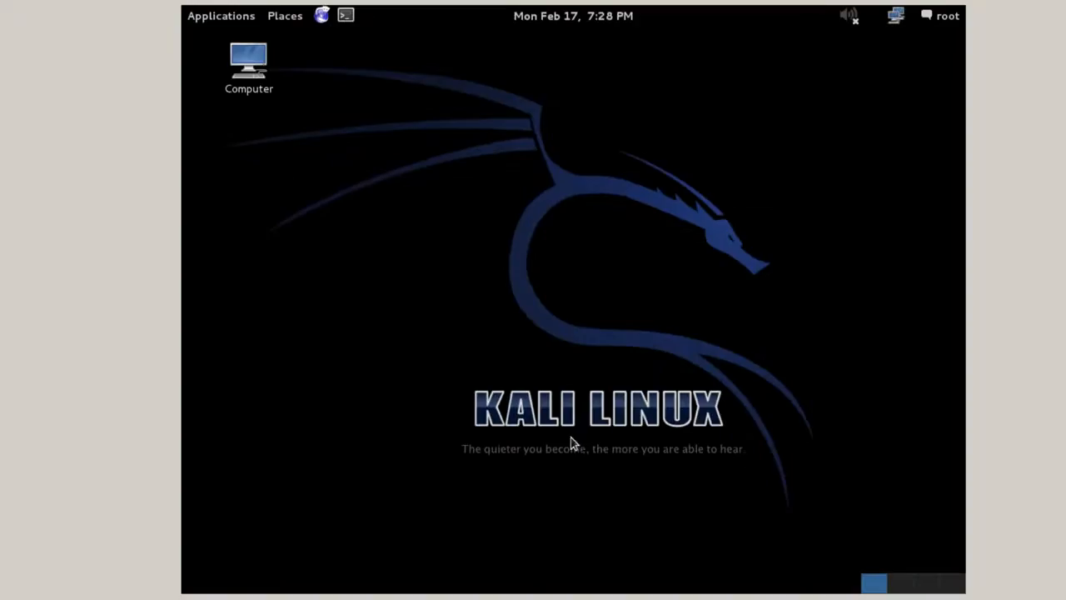
Launch a terminal from the Kali applications menu
click(223, 23)
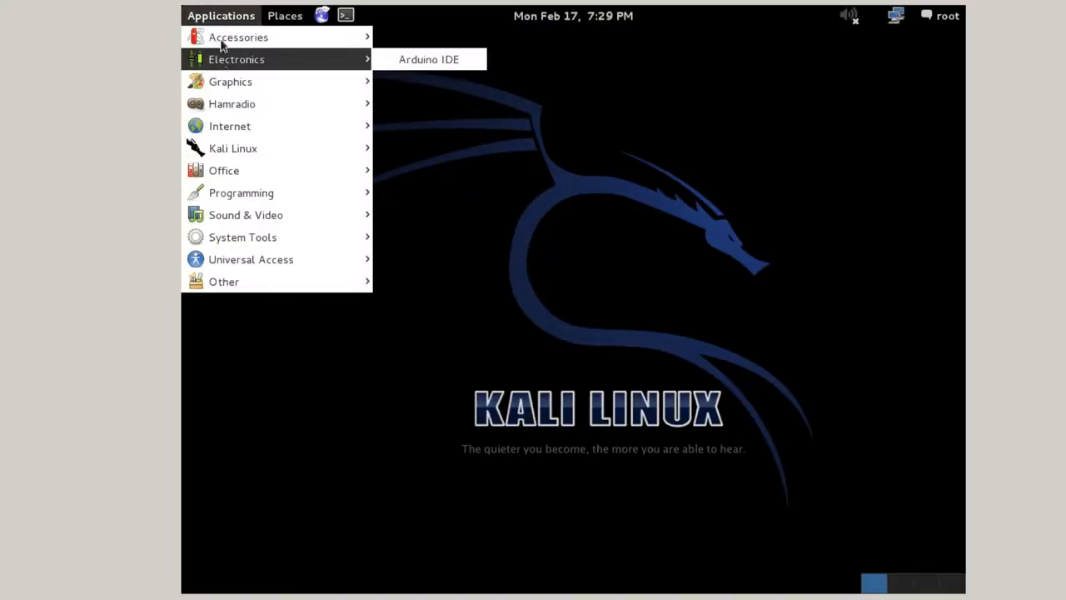
mouse_move(222, 34)
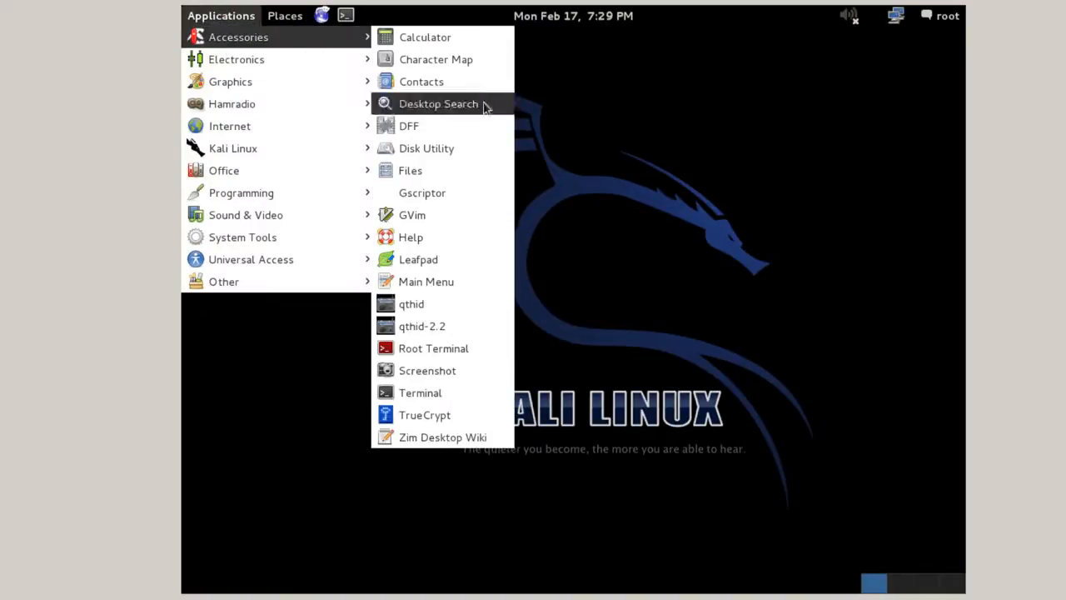
click(441, 397)
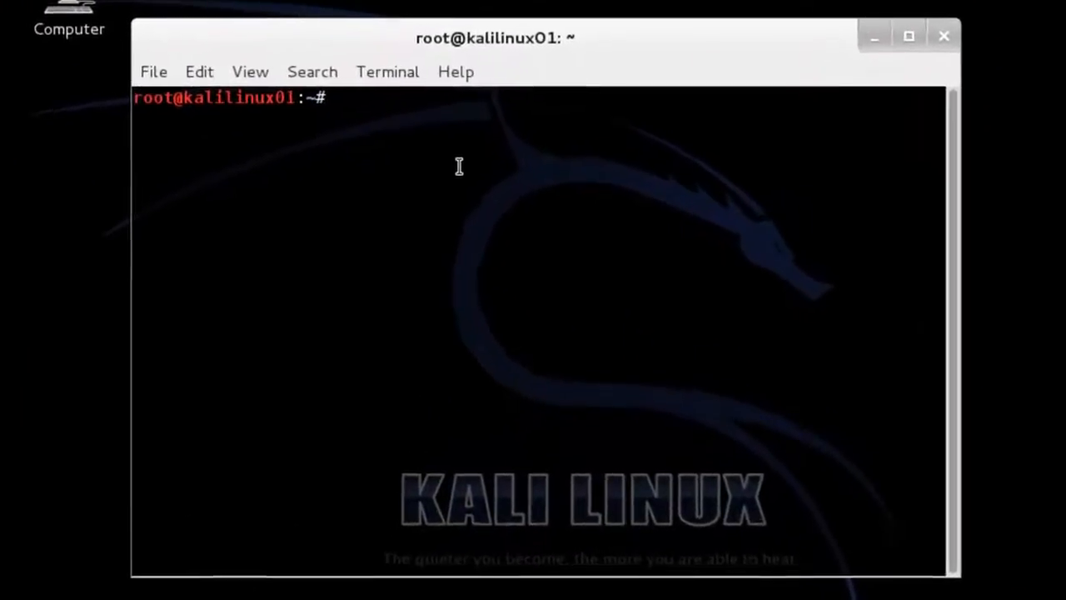
Enter 'apt-get update && apt-get -y upgrade && apt-get -y' at the terminal prompt
text(sudo)
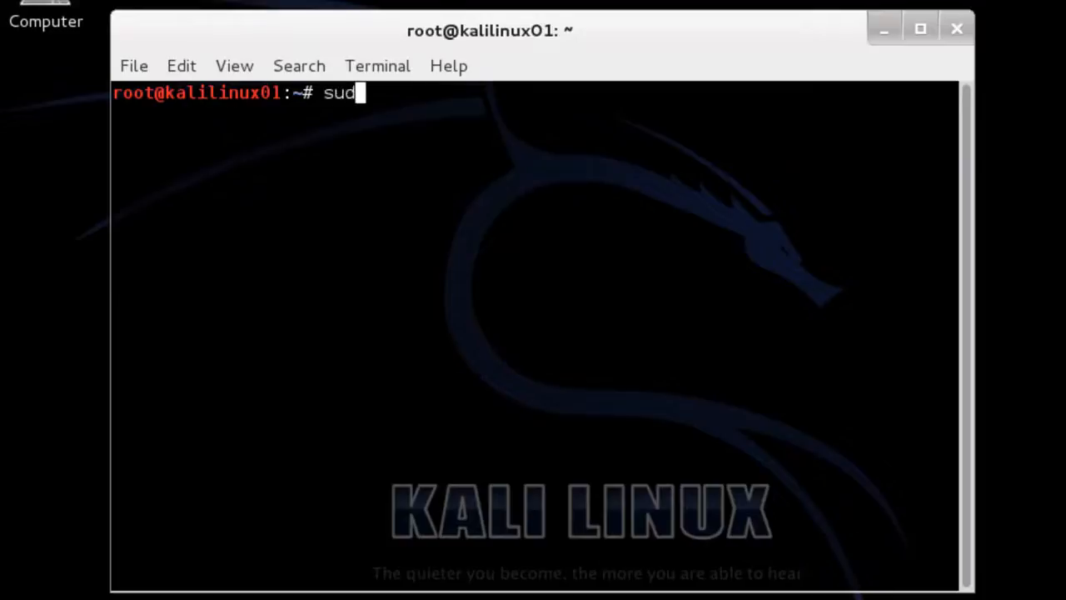
key(BackSpace)
key(BackSpace)
key(BackSpace)
key(BackSpace)
text(apt-get)
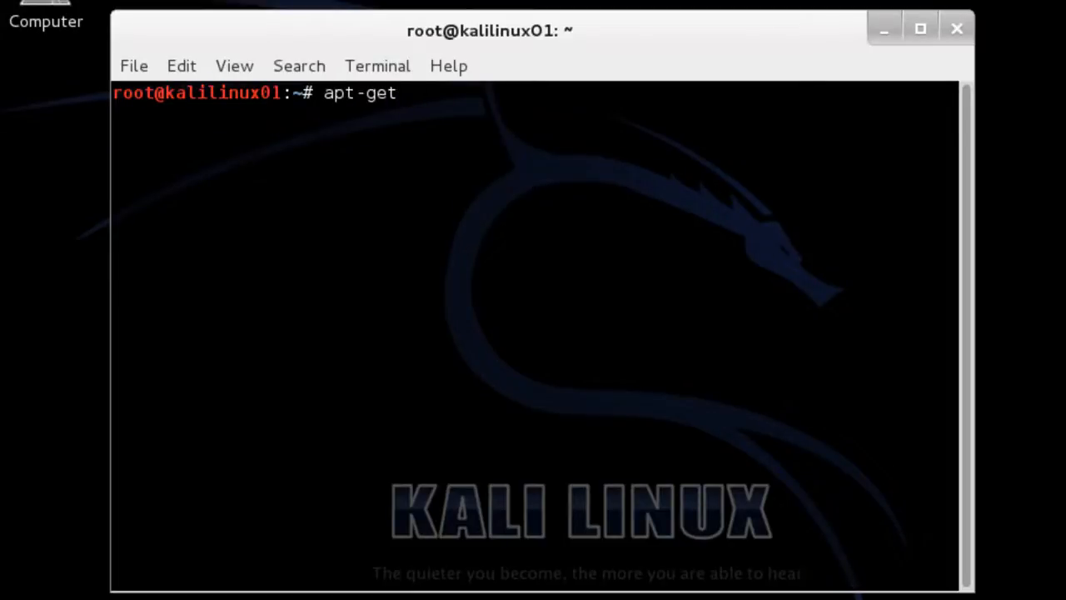
text( update &&)
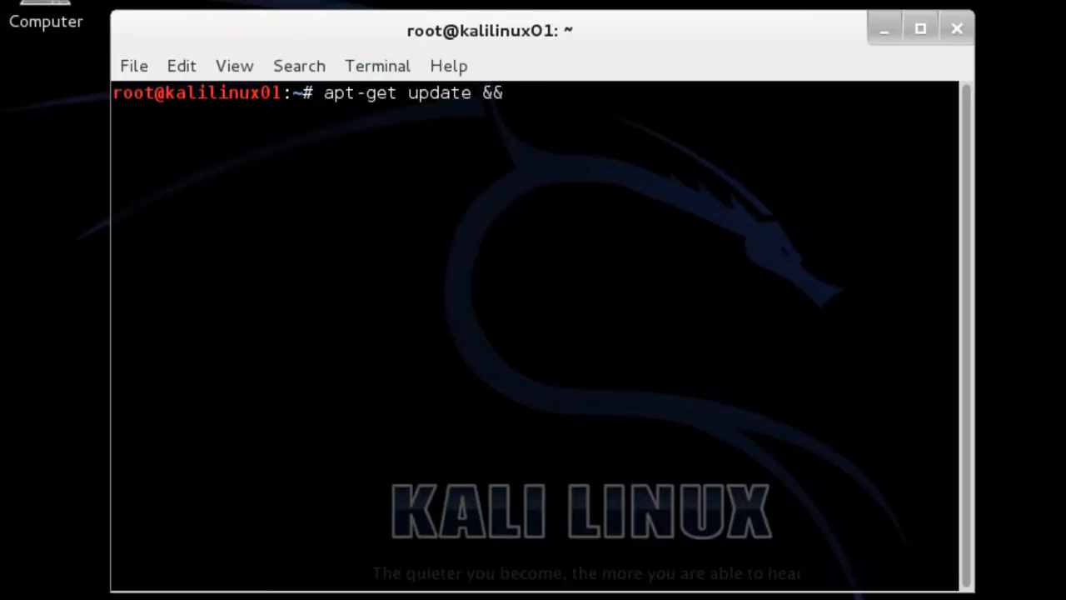
text( apt-get)
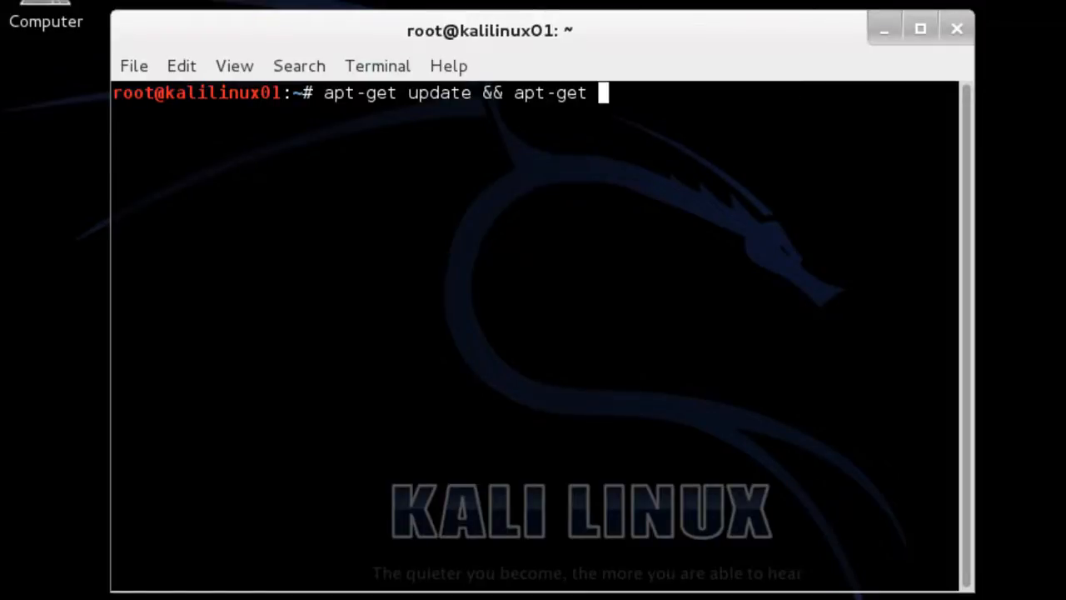
text( -y upgrade)
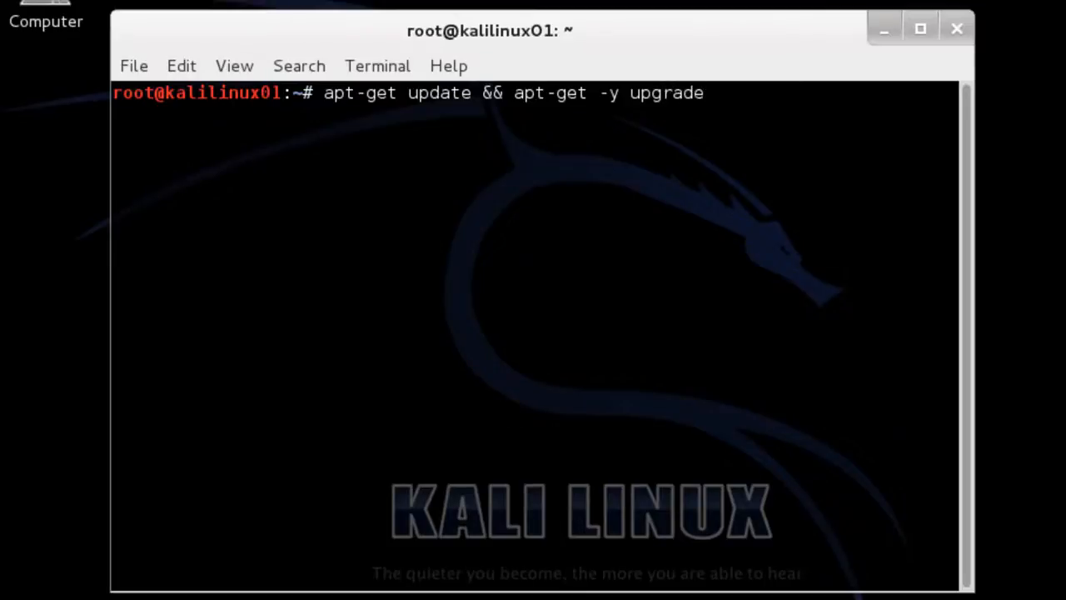
text( && apt-get)
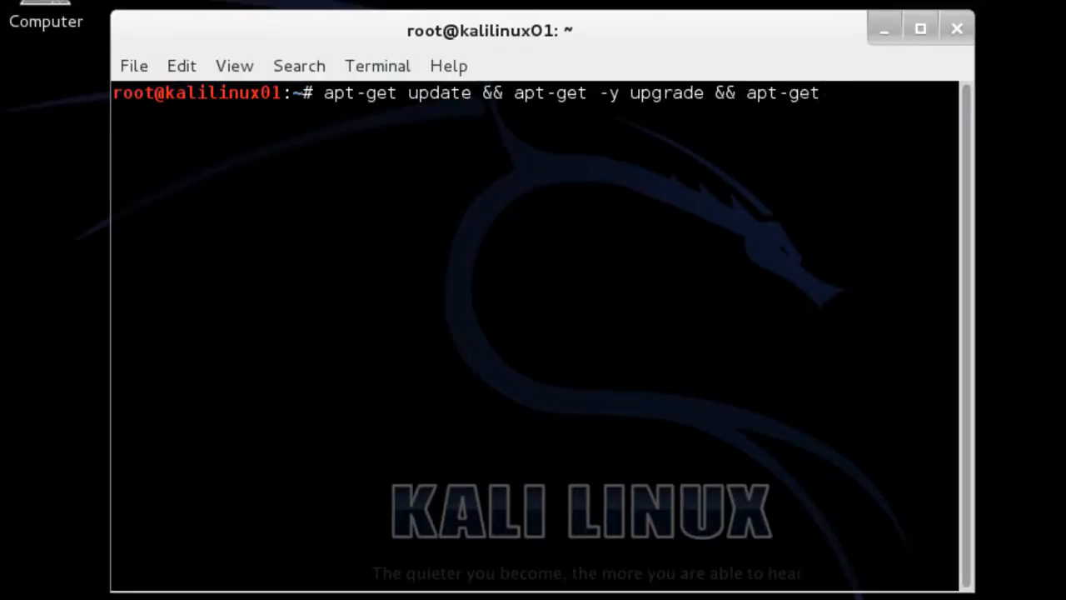
text( -y)
Run the update, upgrade and 'install dkms' command, then type poweroff once it finishes
text(instal)
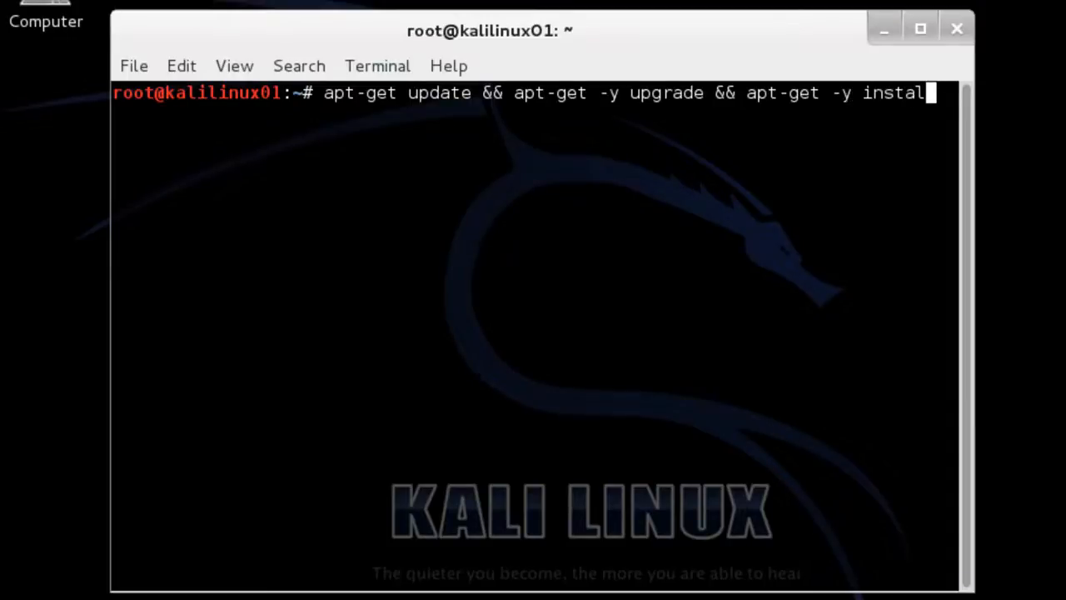
text(l dkms)
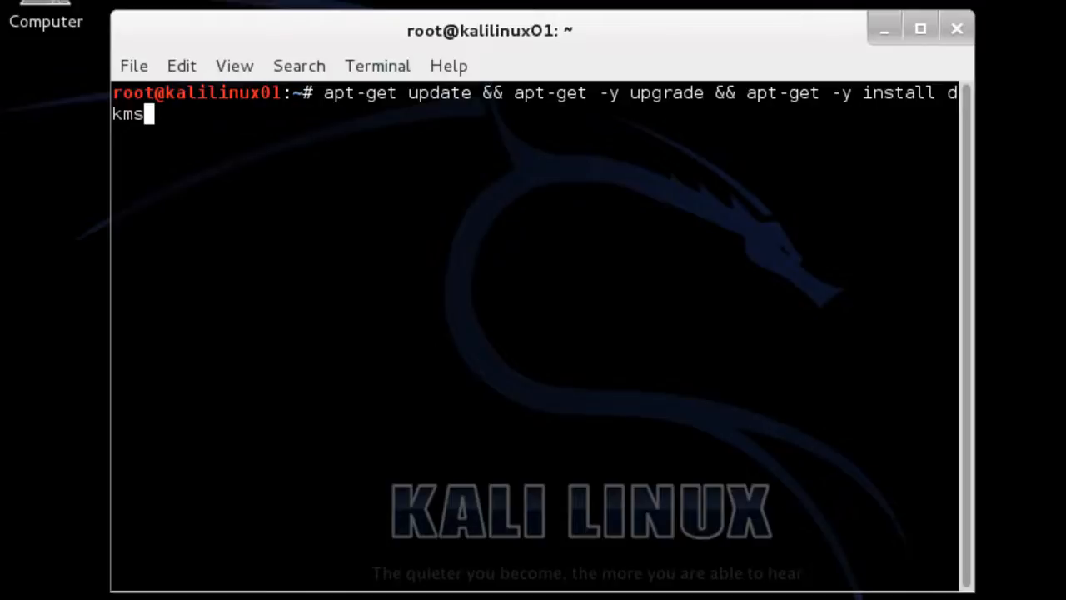
key(Return)
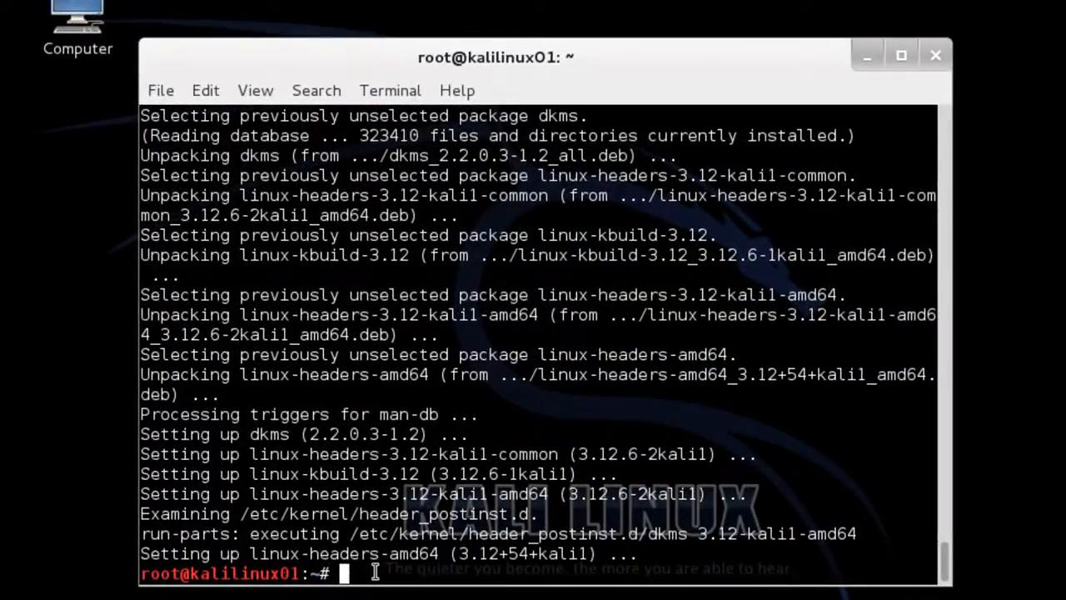
text(power)
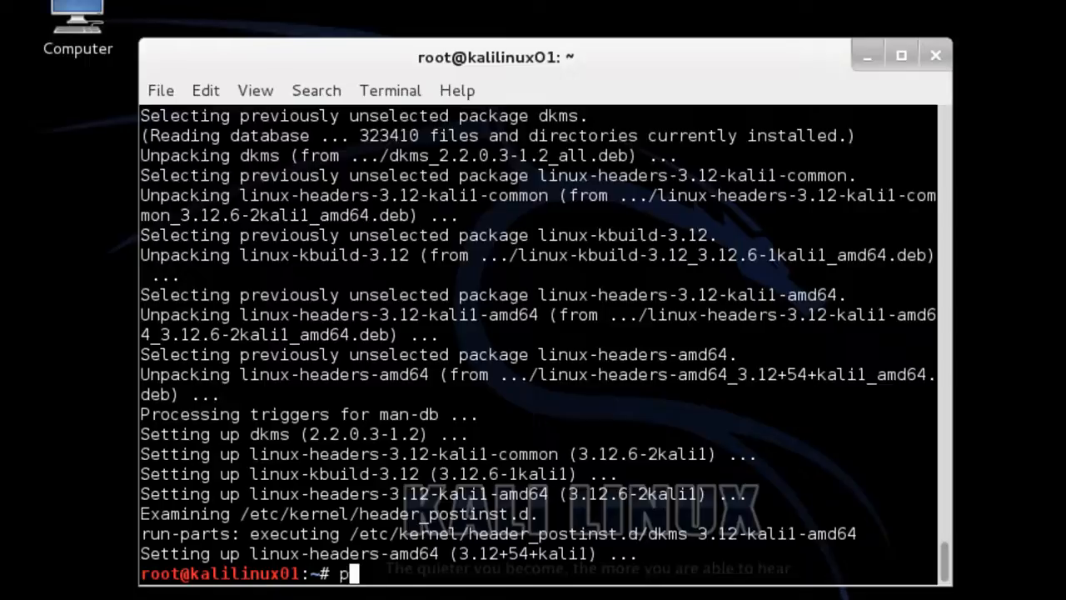
text(off)
Power off Kali, set KaliLinux01's empty CD/DVD drive to Host Drive 'E:', and restart it
key(Return)
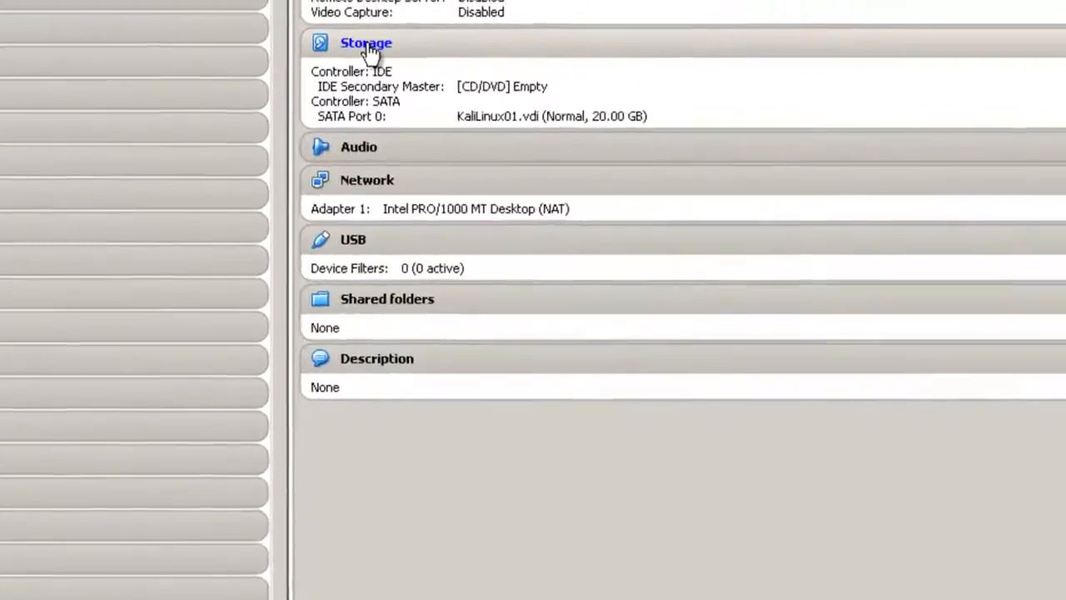
click(726, 28)
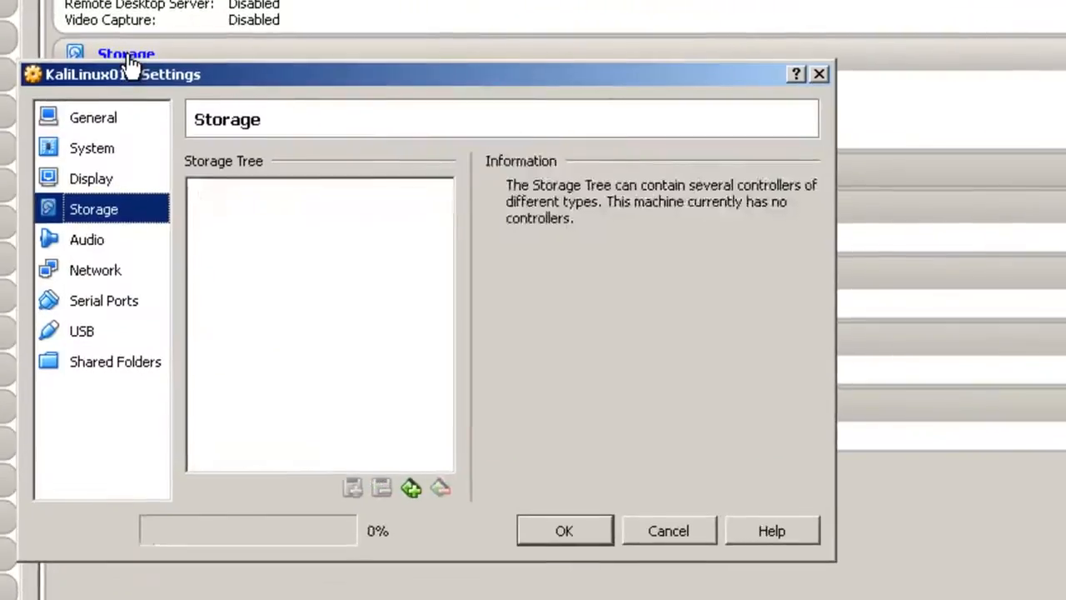
click(257, 230)
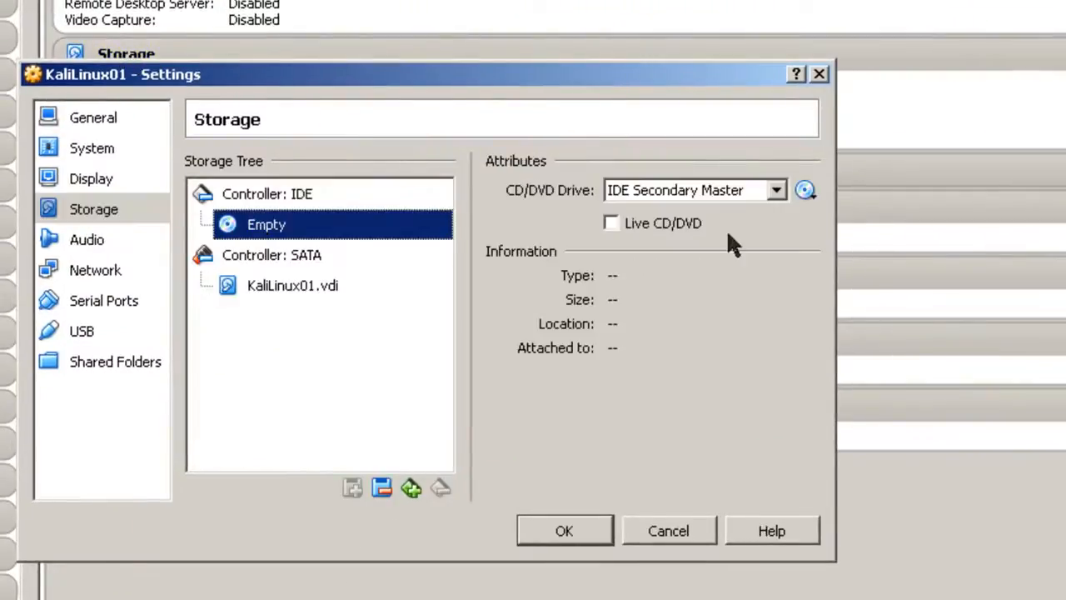
click(804, 191)
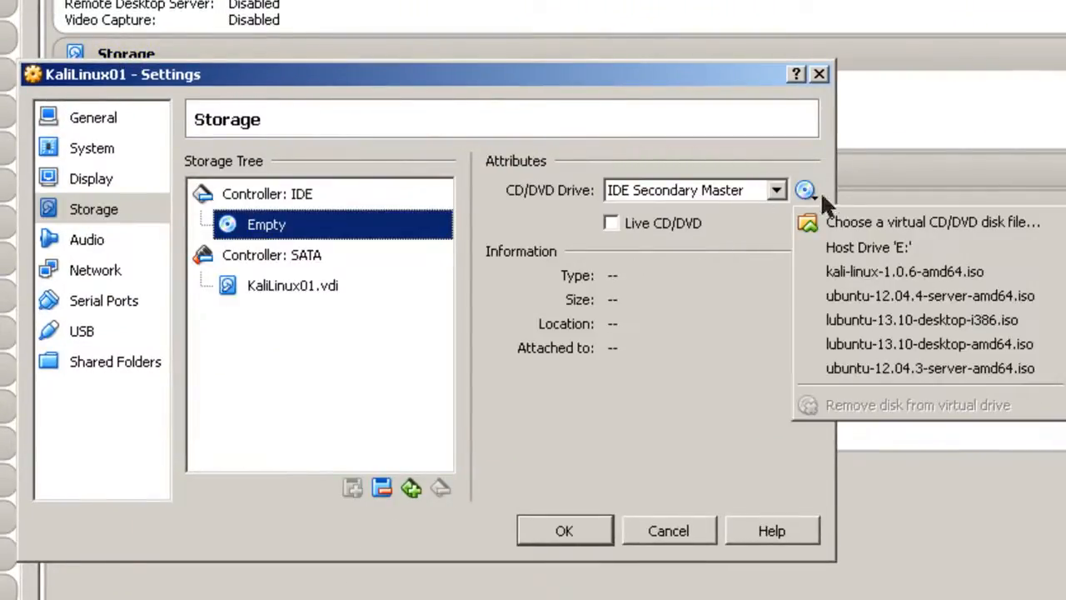
click(851, 247)
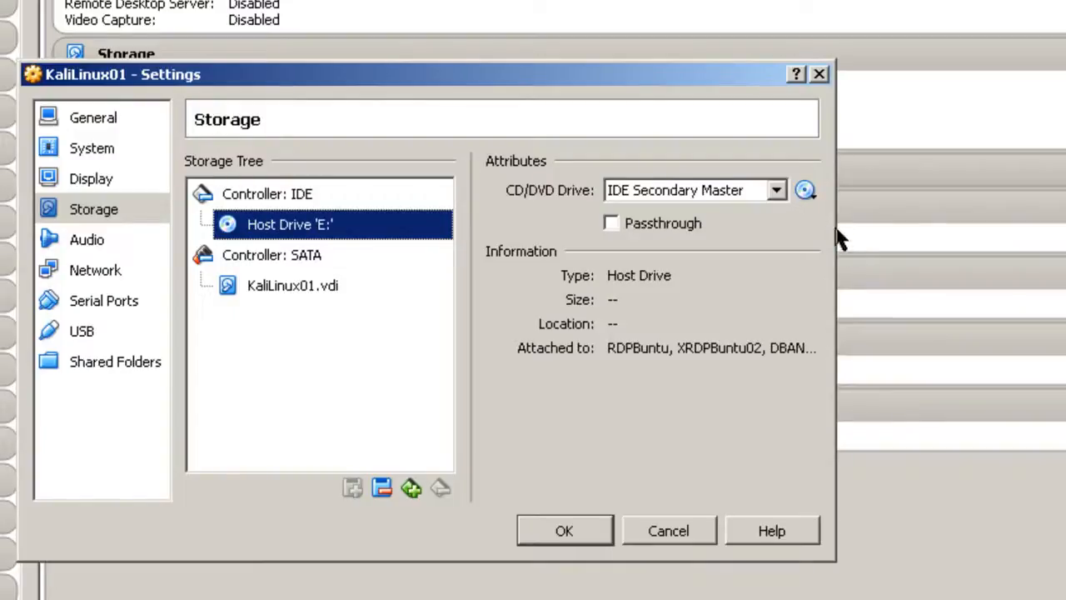
click(591, 531)
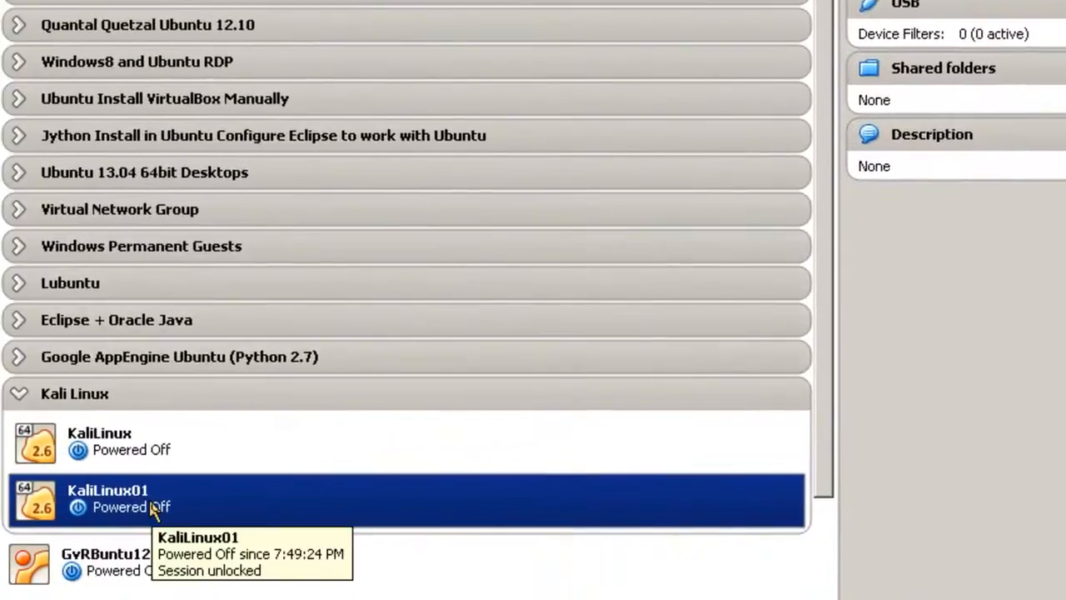
right_click(157, 509)
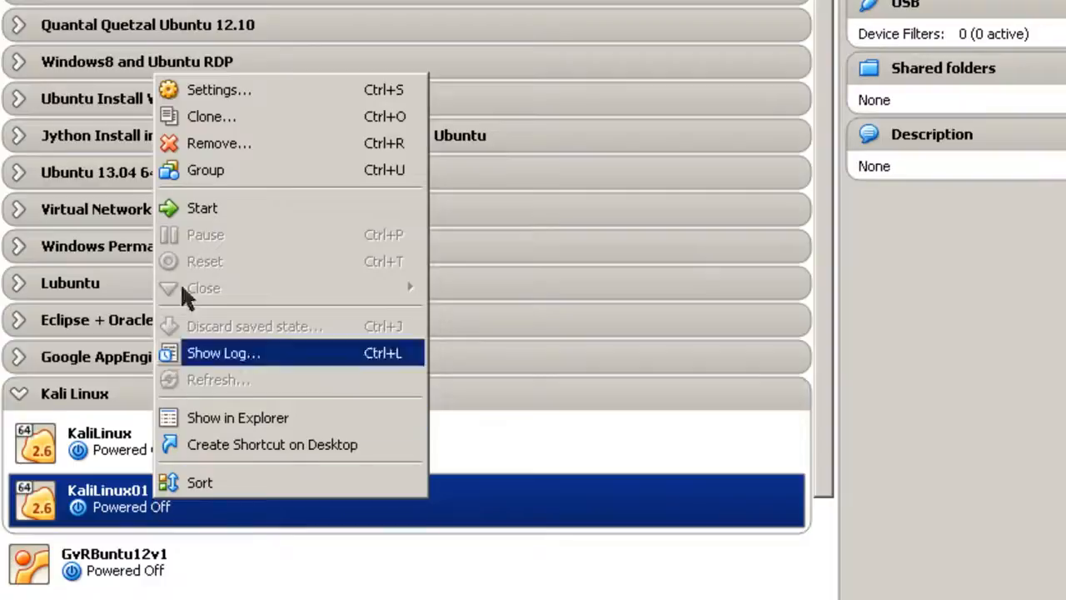
click(212, 218)
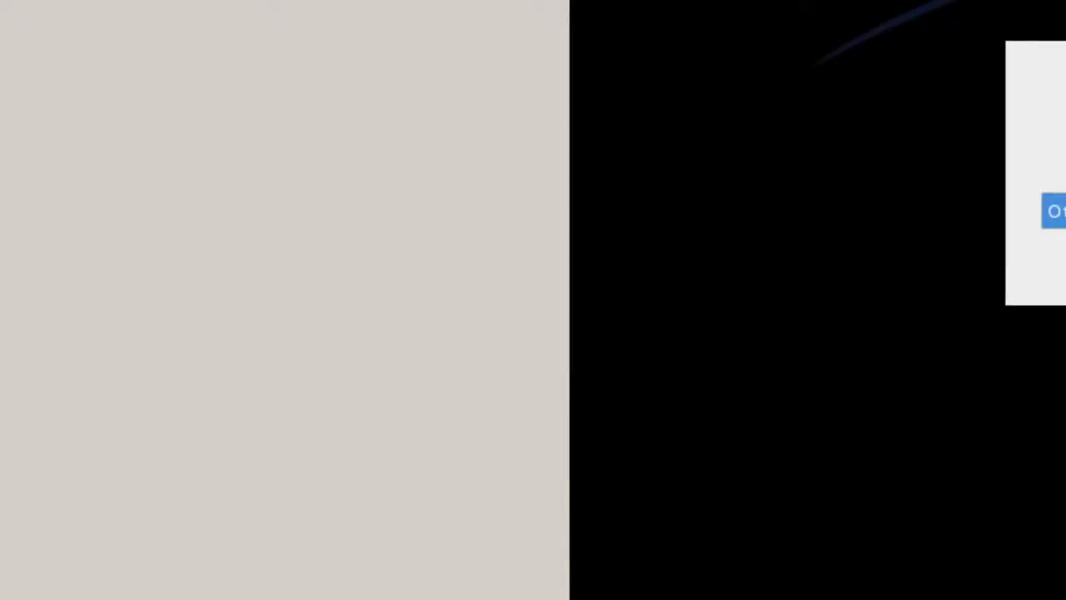
Log back into the rebooted Kali VM as root through the Other... login option
click(931, 249)
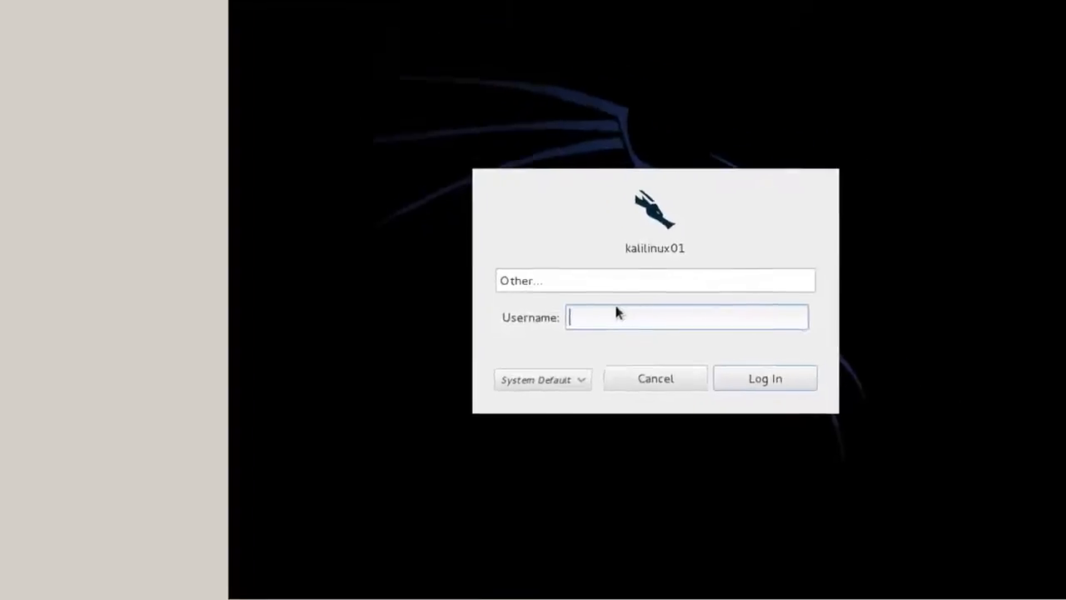
text(root)
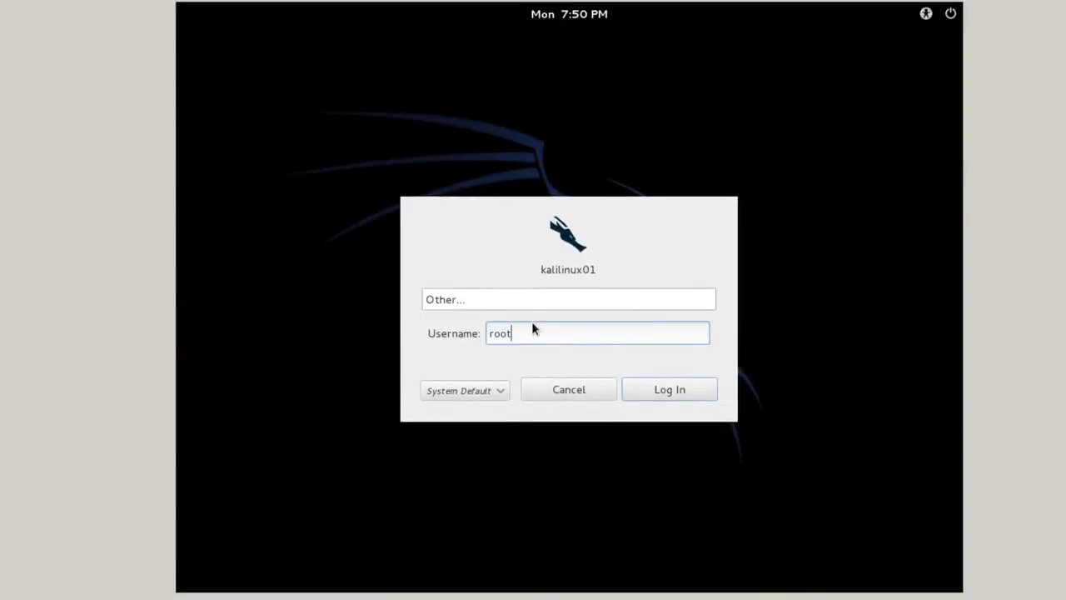
click(642, 382)
key(Return)
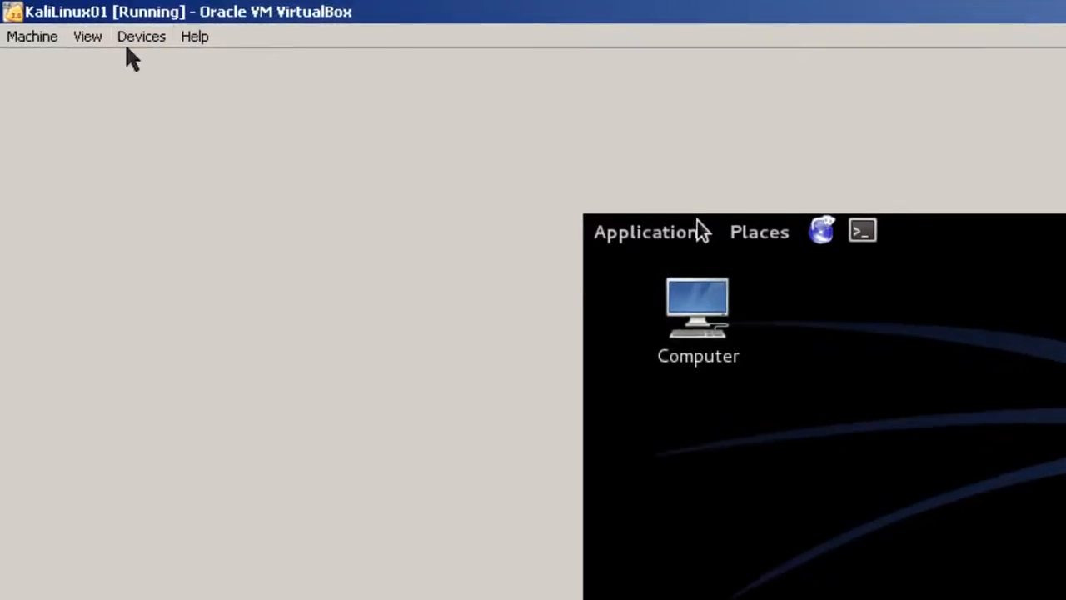
Insert the Guest Additions CD image from Devices, run its autorun, and dismiss the error
click(135, 38)
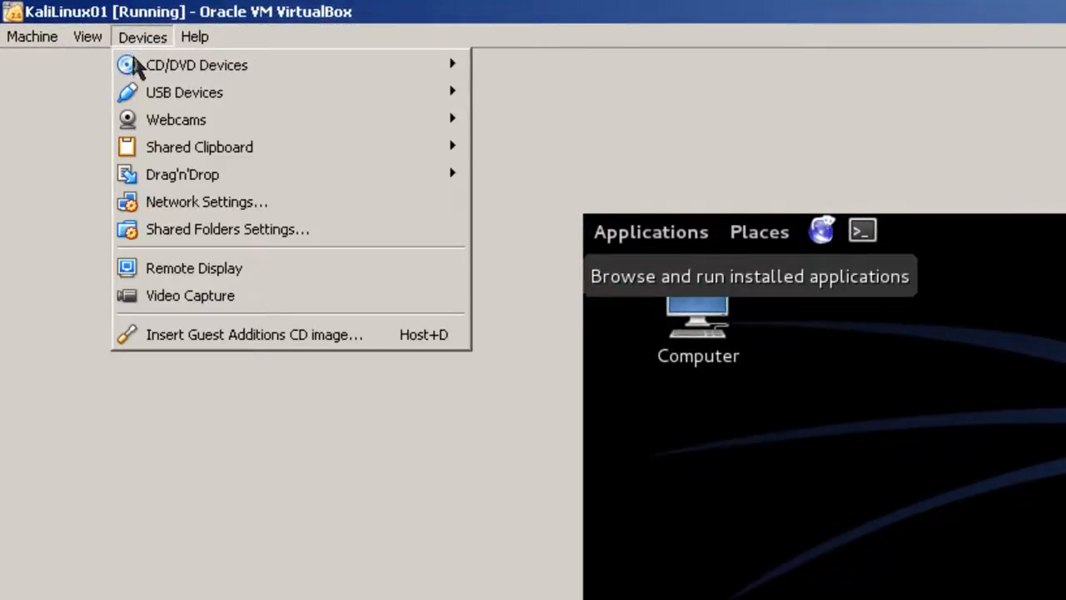
click(178, 335)
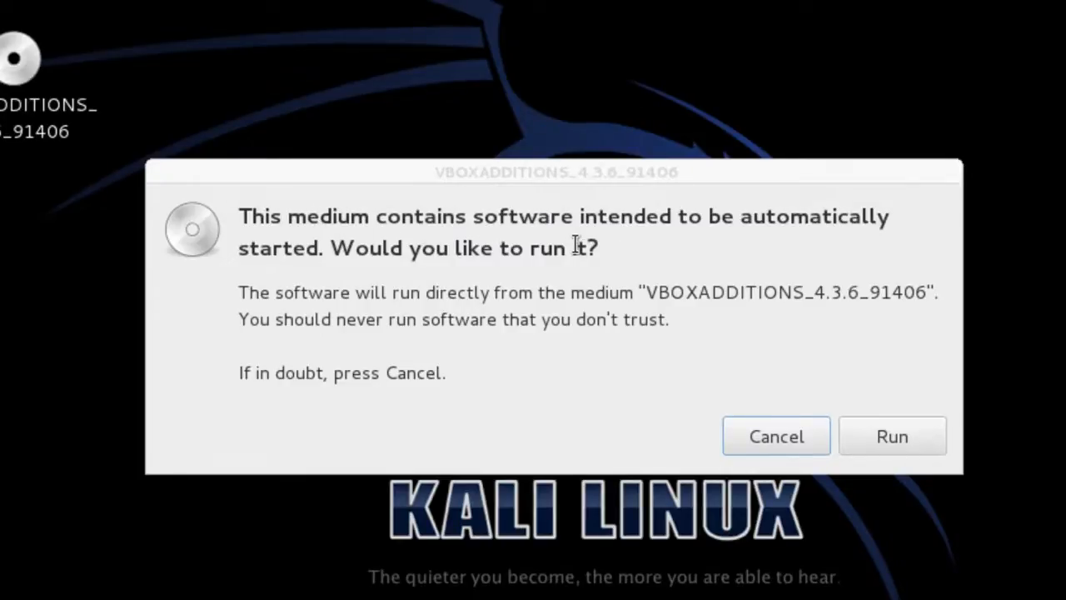
click(902, 430)
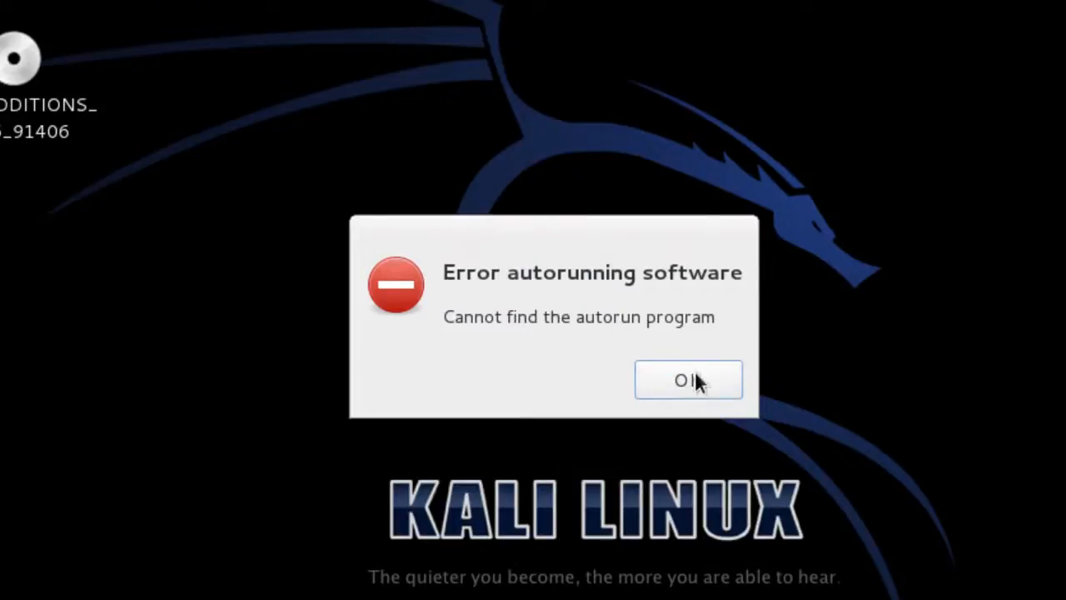
click(694, 380)
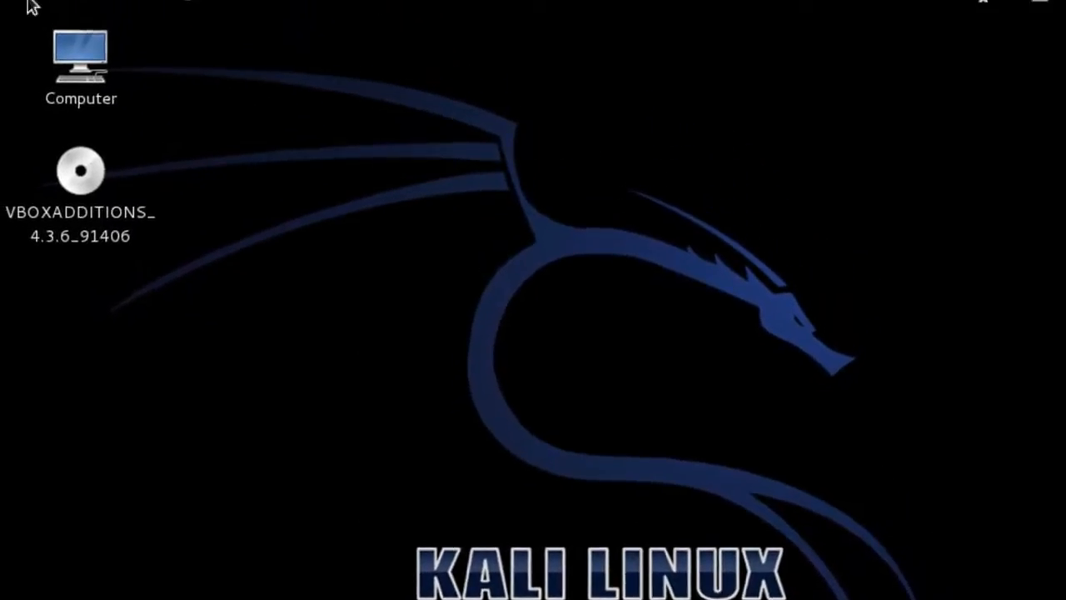
Open a new terminal from the Kali applications menu
click(52, 11)
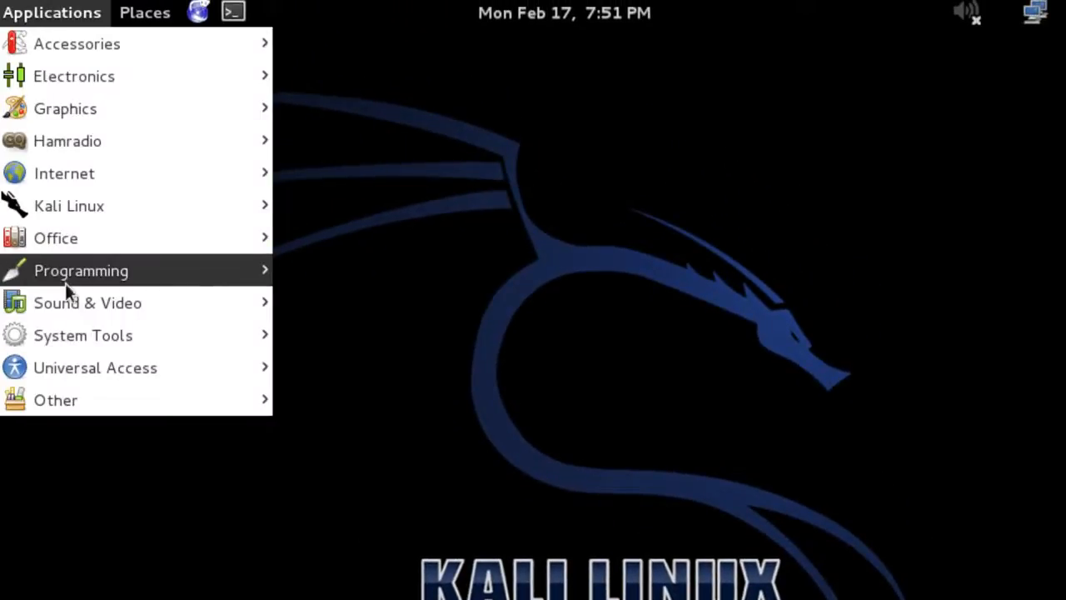
mouse_move(65, 239)
mouse_move(97, 58)
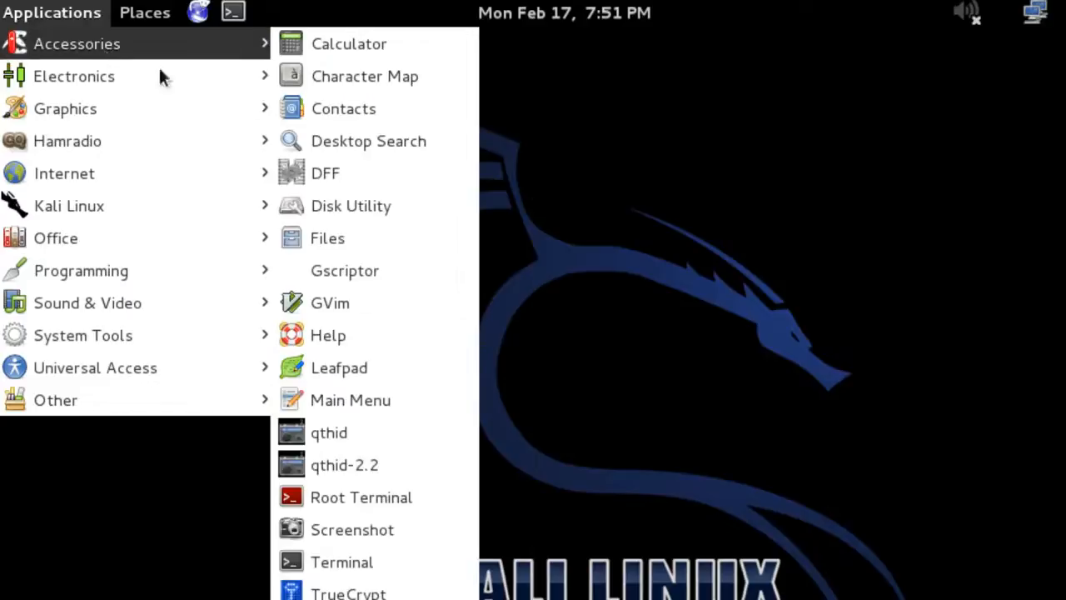
click(338, 561)
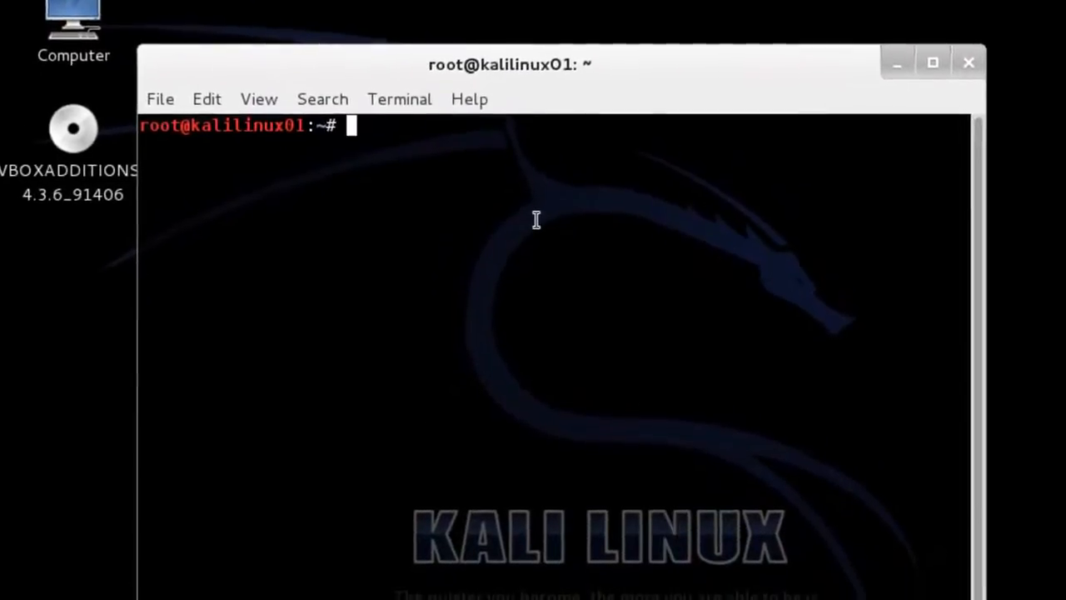
Change to /media and list it, then enter cdrom0 and list the Guest Additions files
text(cd /media)
key(Return)
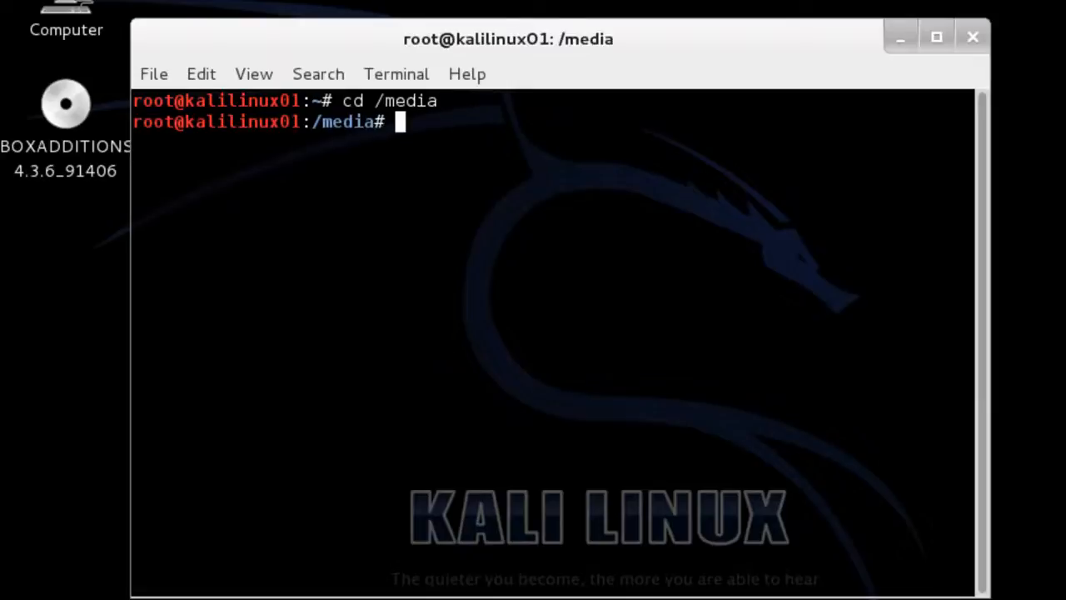
text(ls)
key(Return)
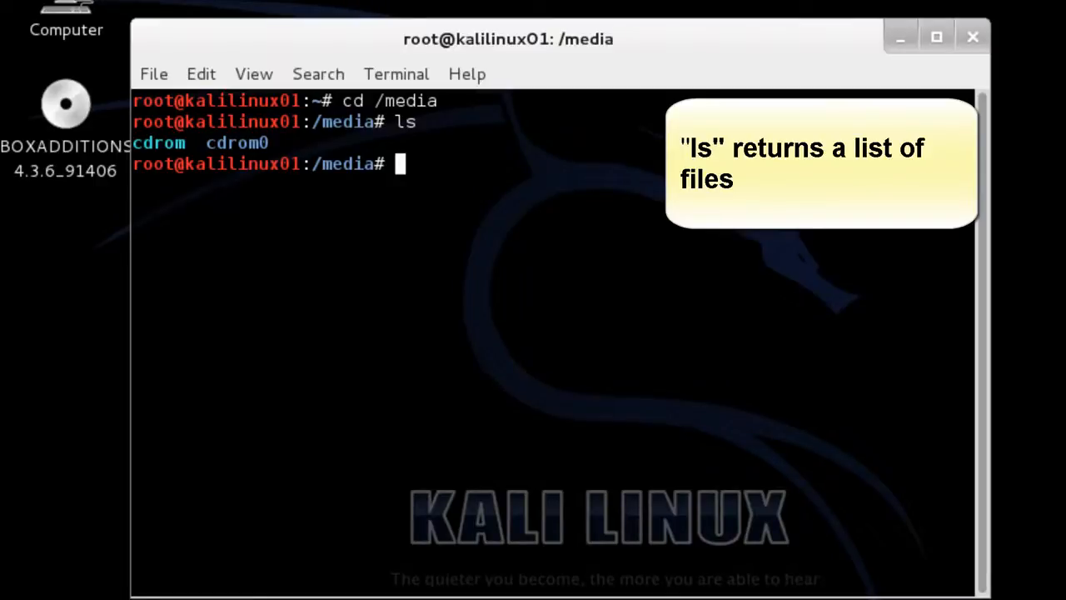
text(cd c)
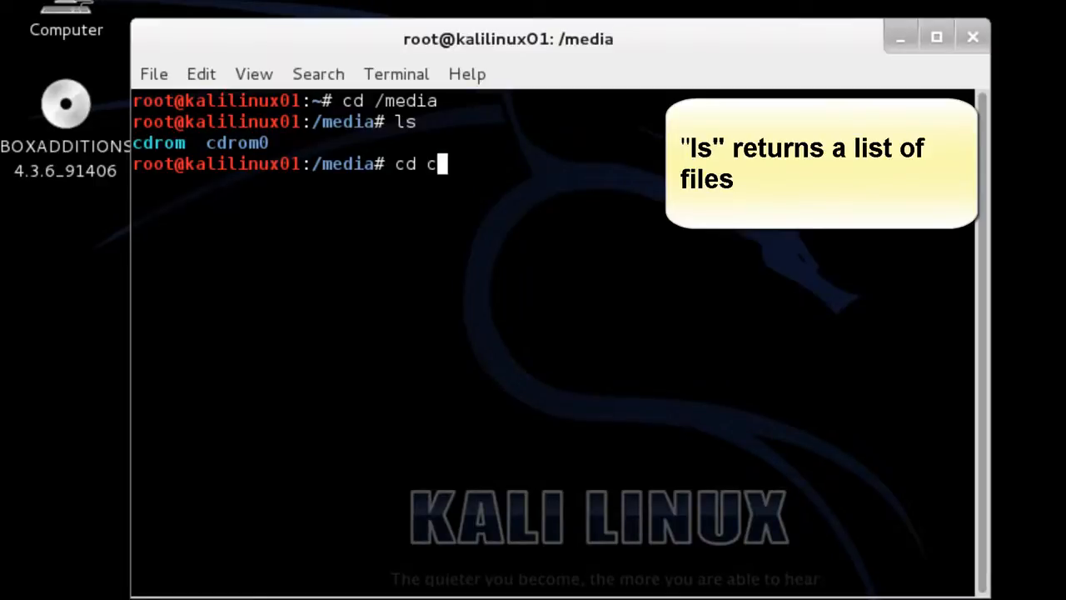
text(dro)
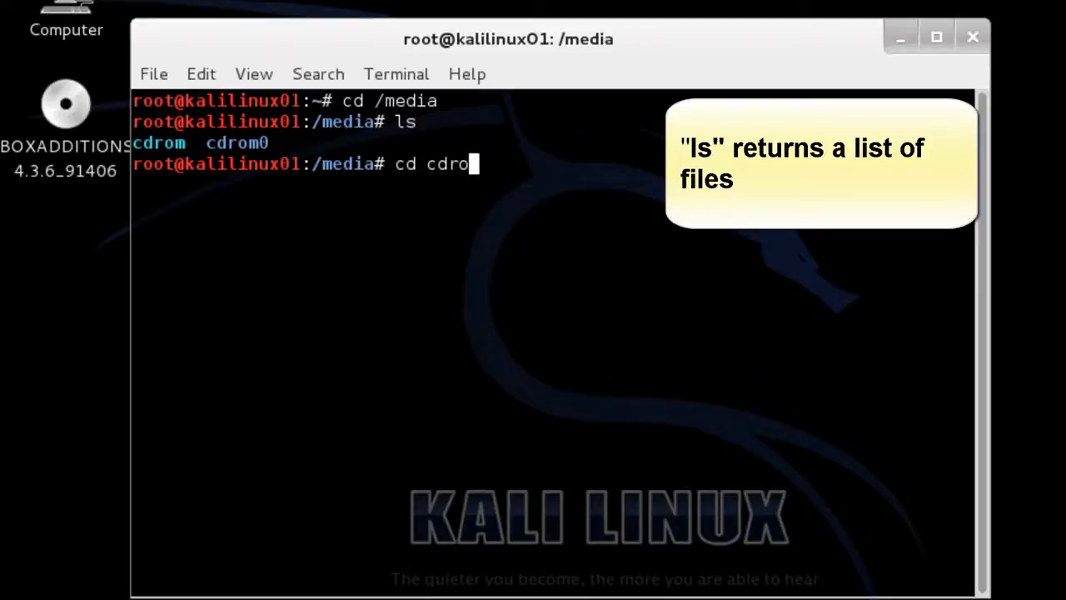
text(m0)
key(Return)
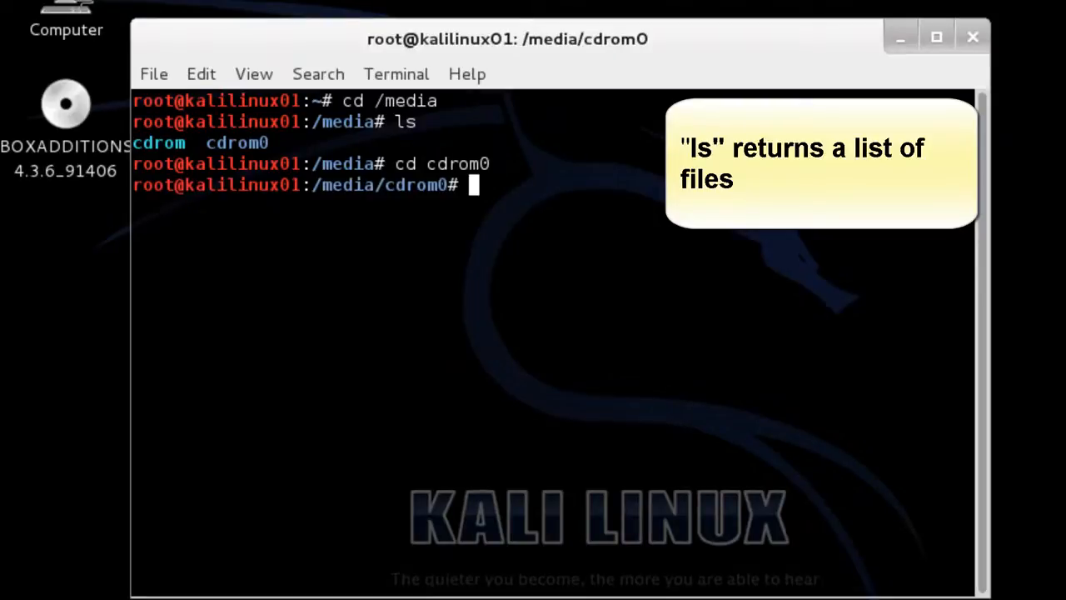
text(ls)
key(Return)
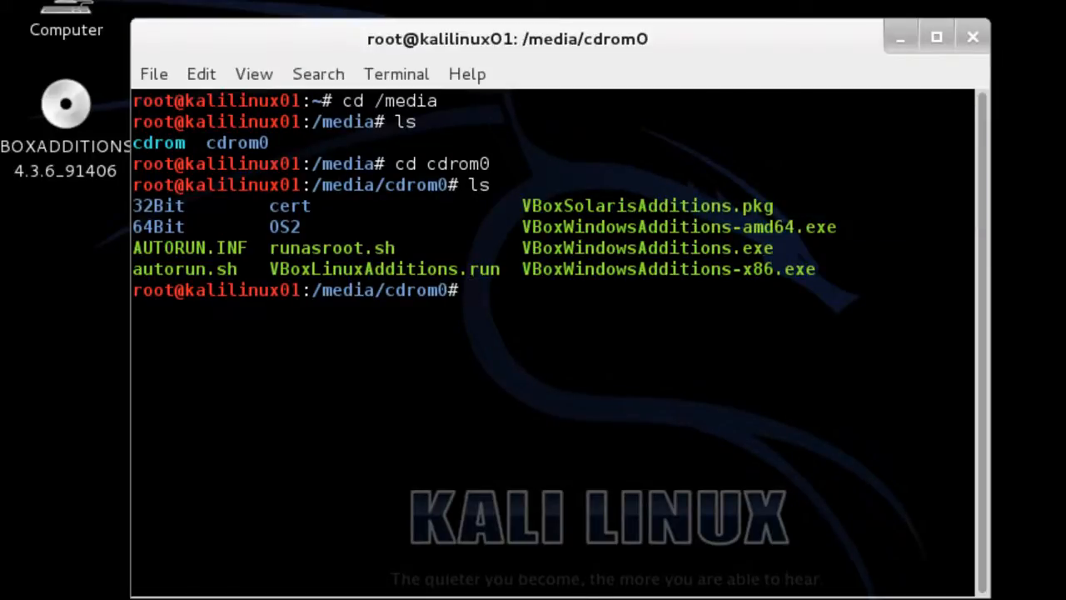
Try running ./VBoxLinuxAdditions.run directly from the CD, which fails with permission denied
text(./VBoxLinus)
key(BackSpace)
text(xAdditions.run)
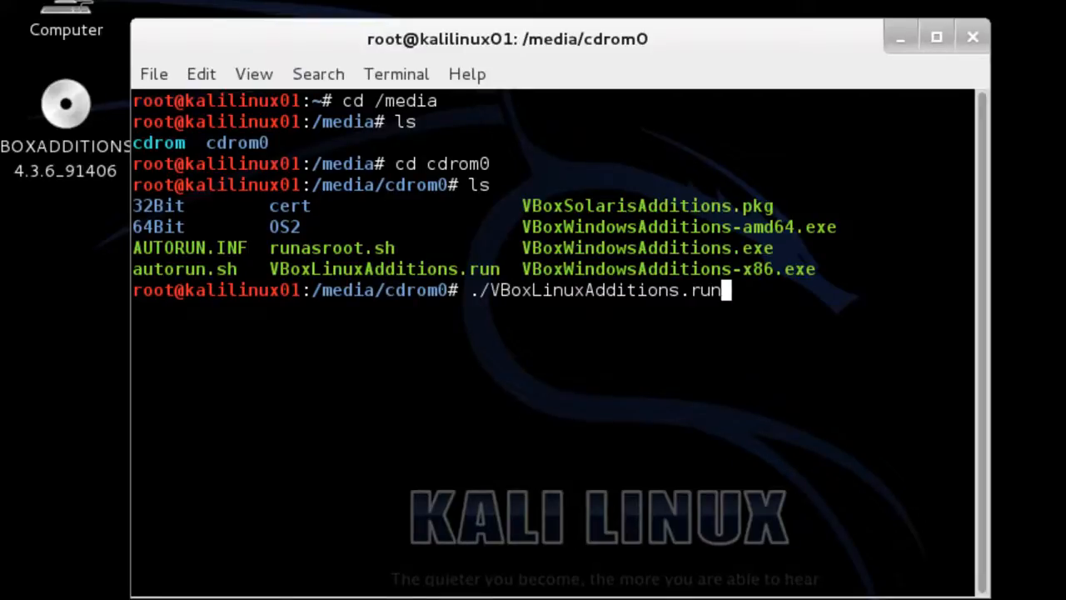
key(Return)
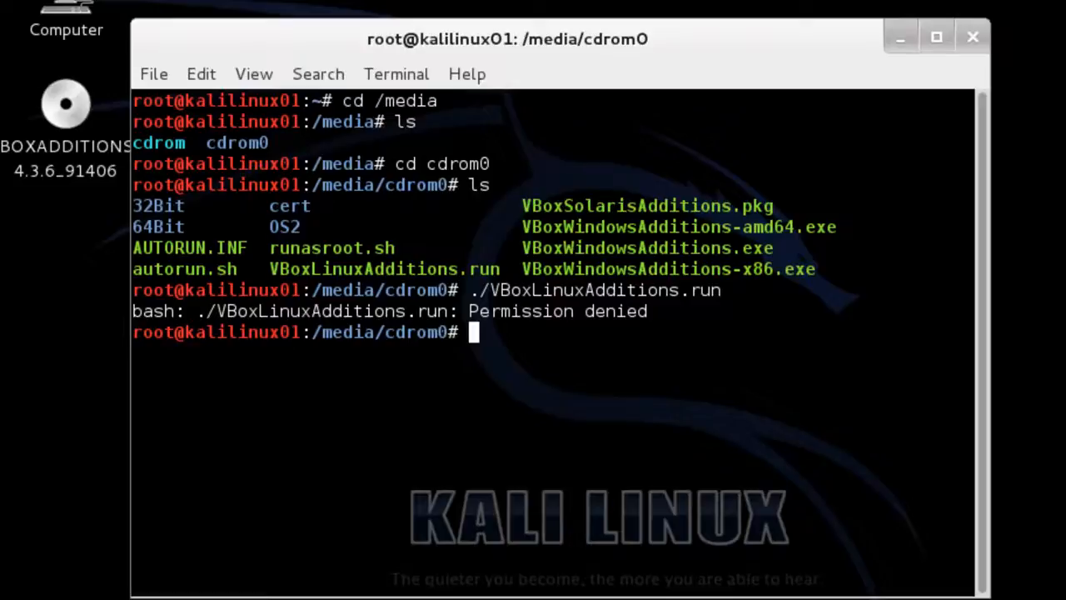
Copy VBoxLinuxAdditions.run to /root, change into /root, and list its files
text(cp)
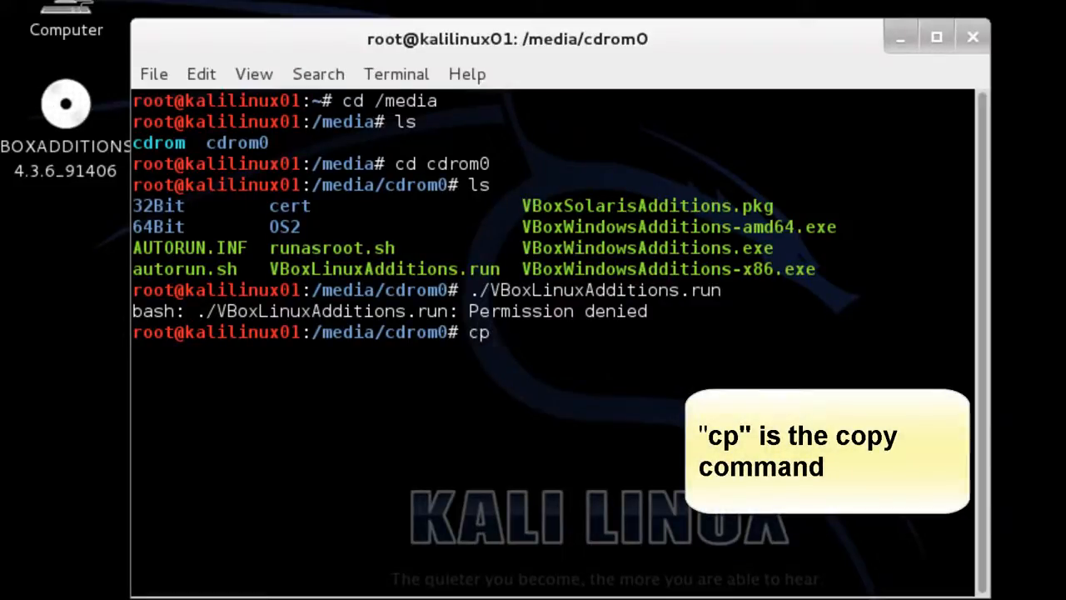
text( VBoxLinuxAdditions)
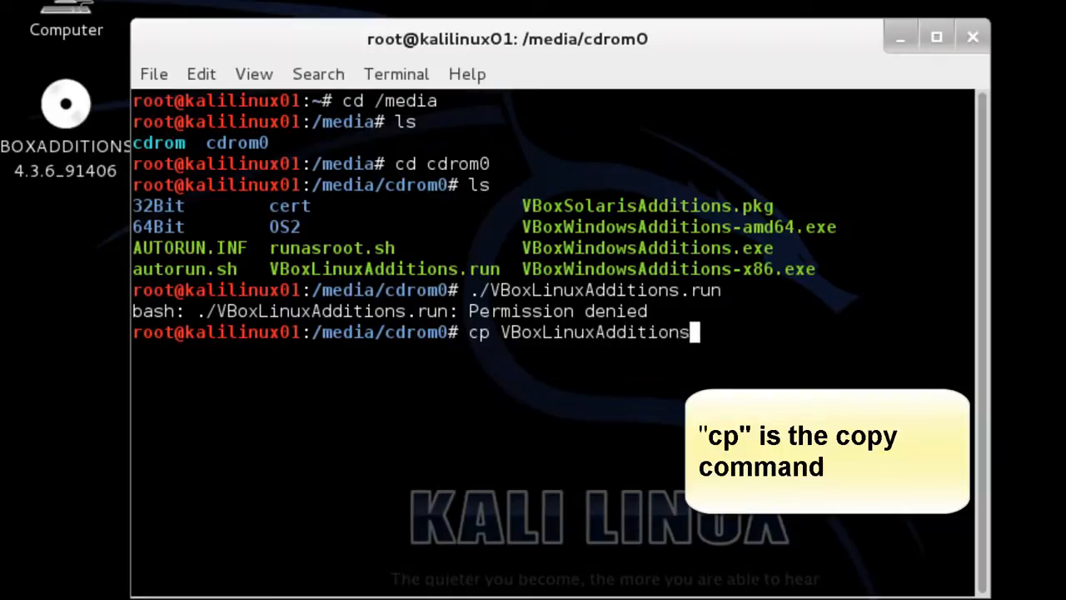
text(.un)
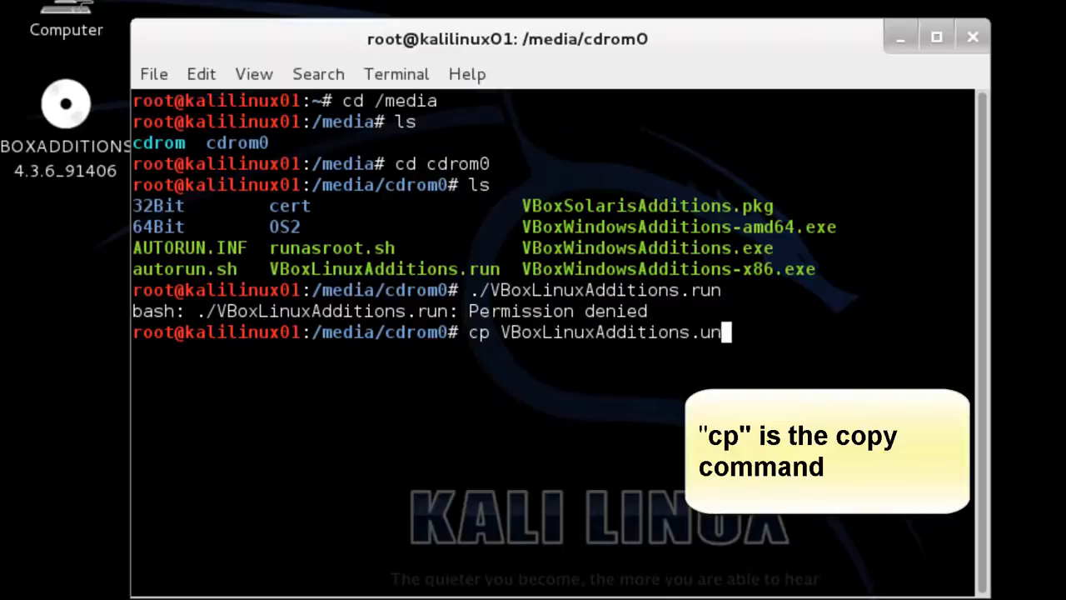
key(BackSpace)
key(BackSpace)
key(BackSpace)
text(run /root)
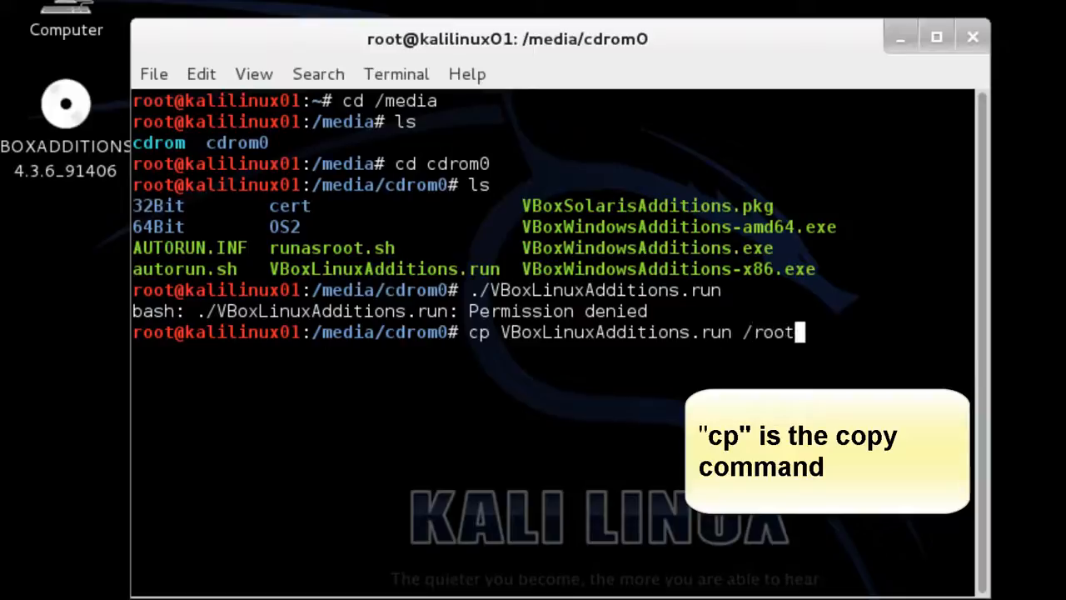
key(Return)
text(cd /root)
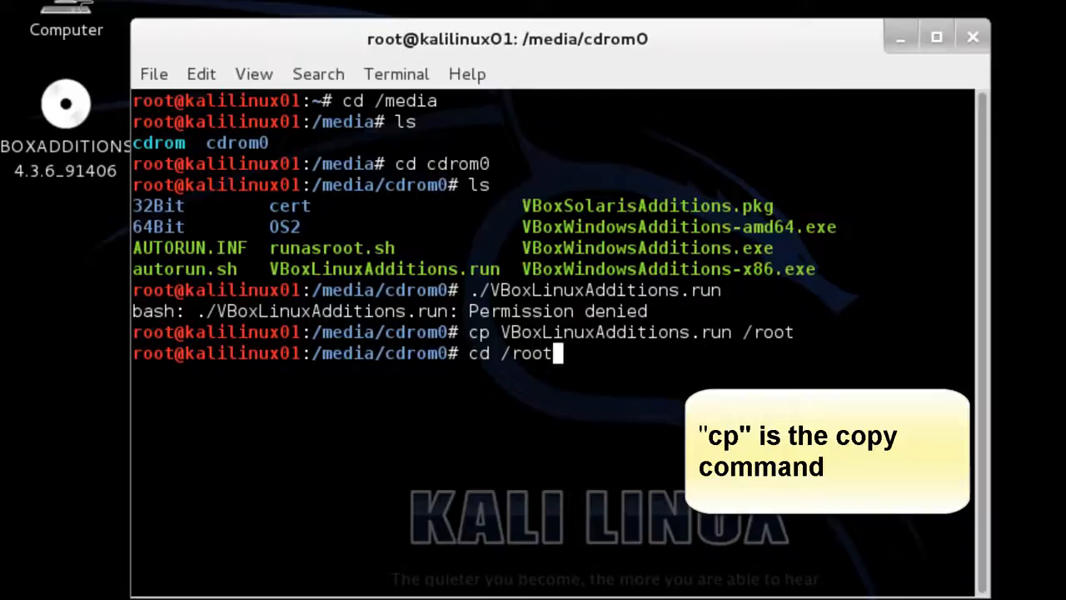
key(Return)
text(ls)
key(Return)
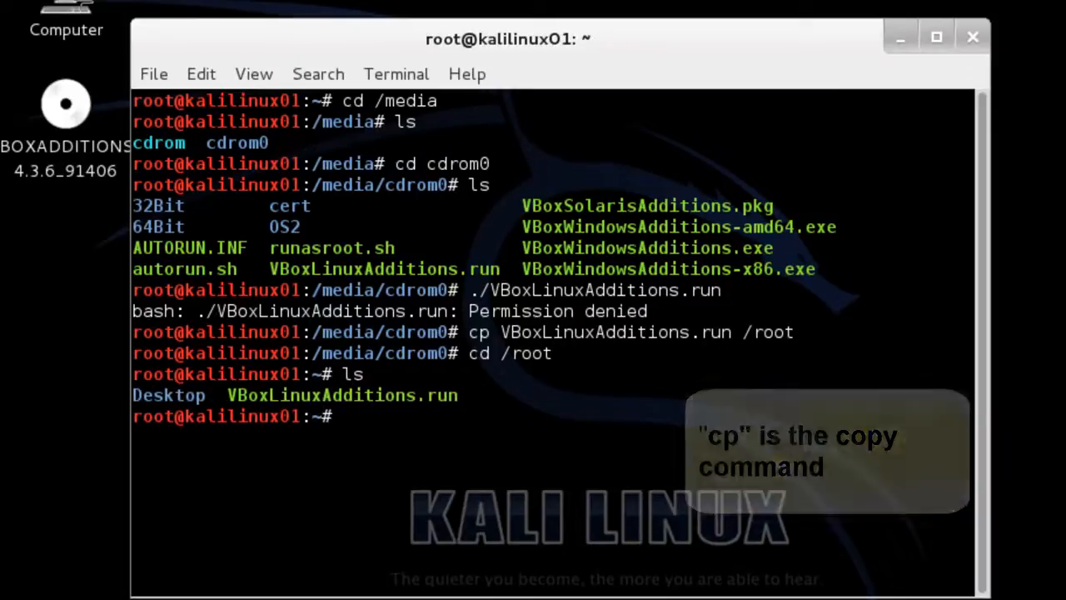
Give VBoxLinuxAdditions.run 755 permissions and verify them with ls -l
text(chmo)
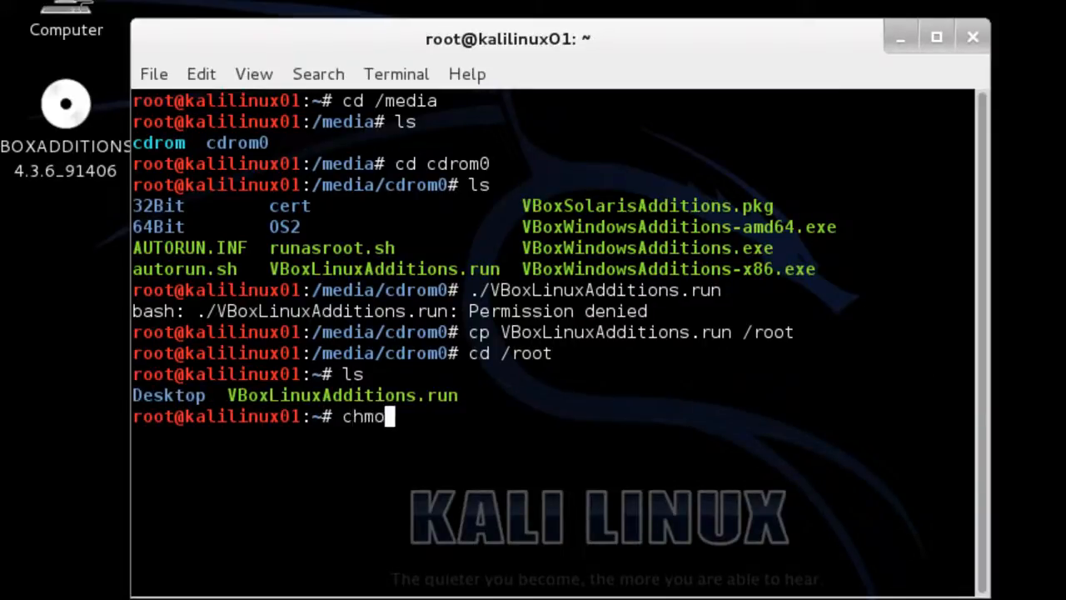
text(d)
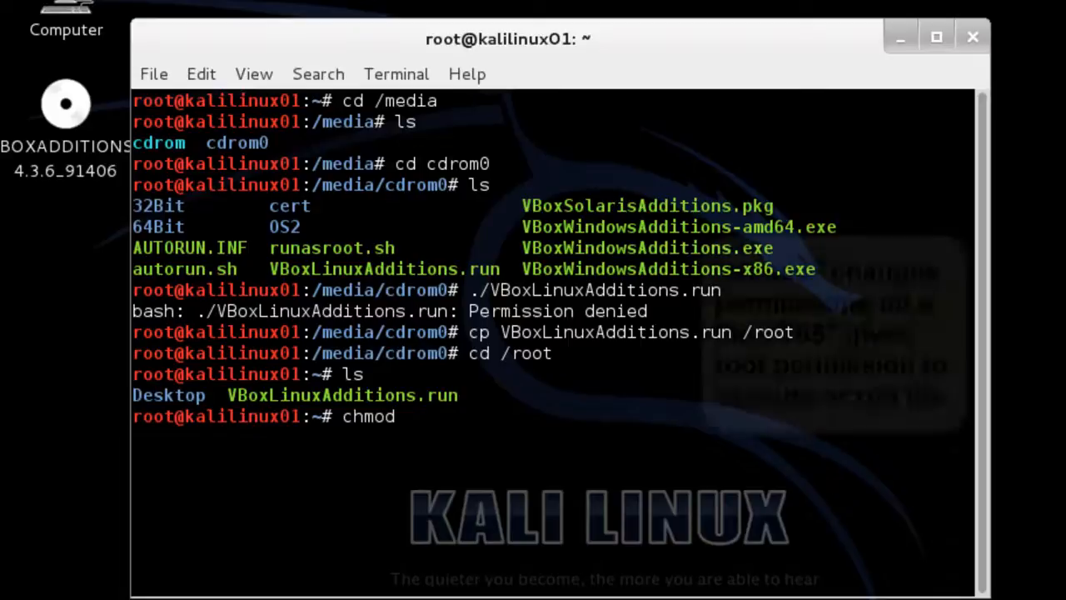
text( 755 )
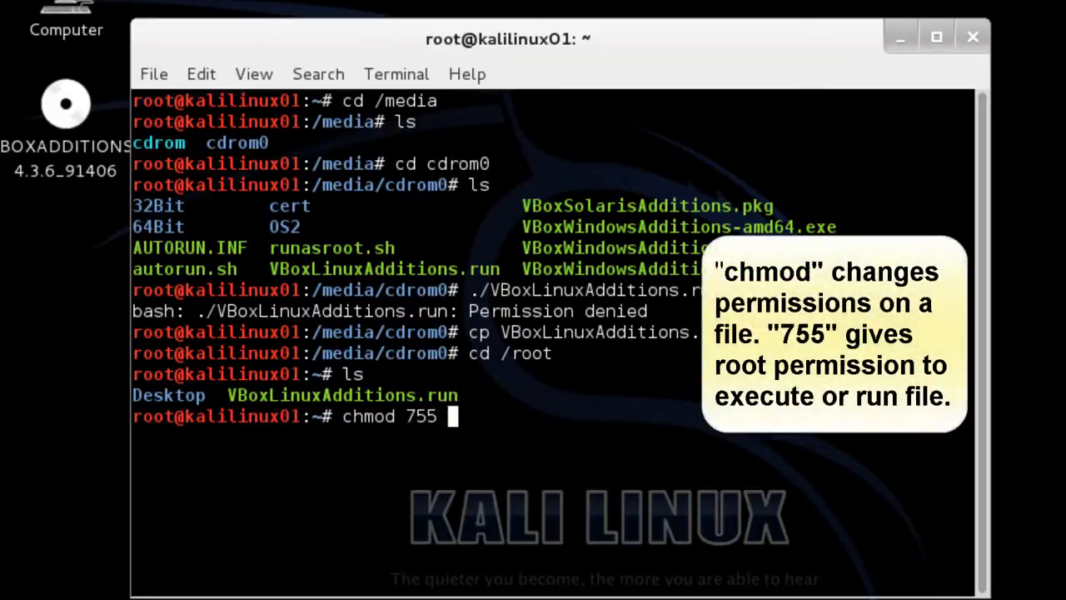
text(VBox)
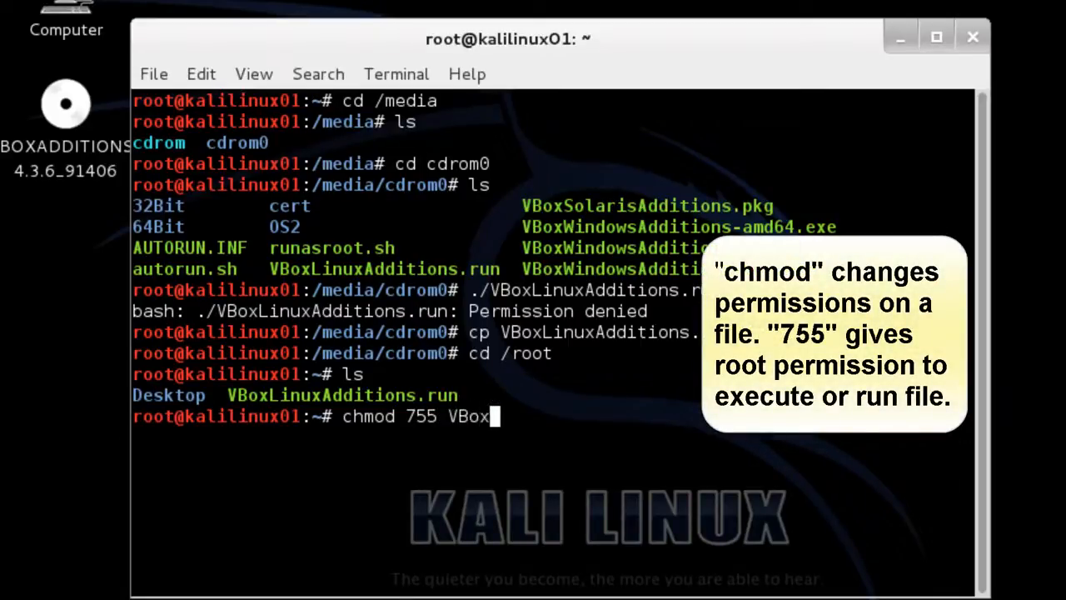
text(LinuxA)
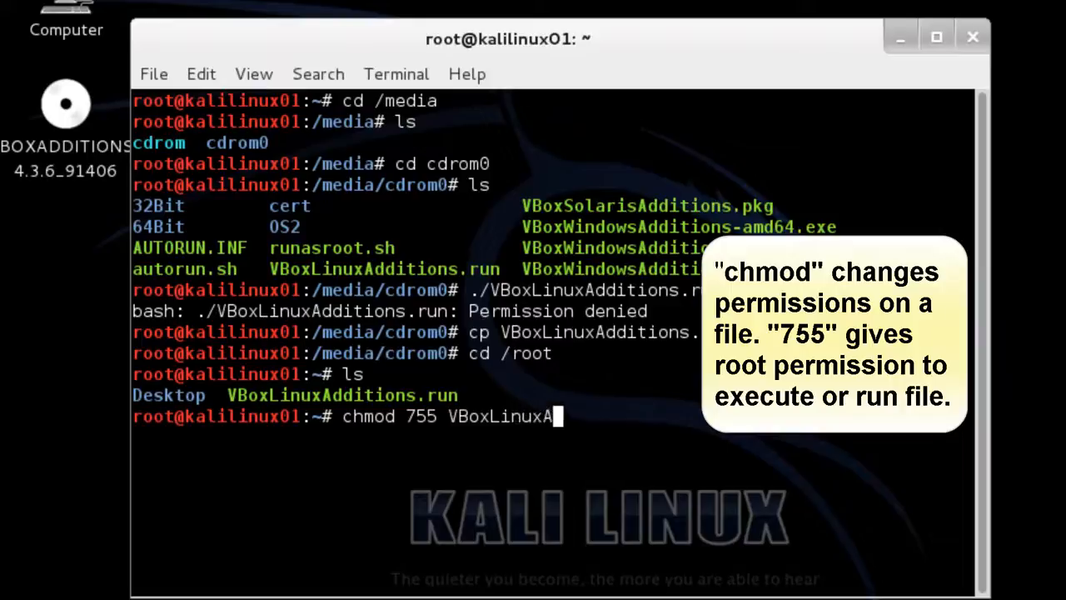
text(dditions.)
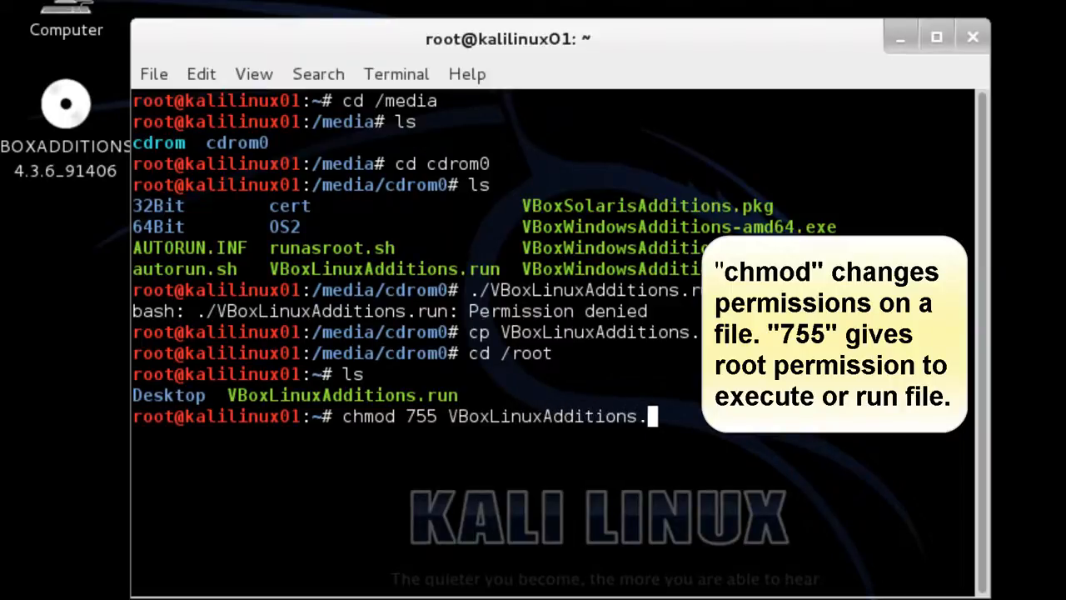
text(run)
key(Return)
text(l)
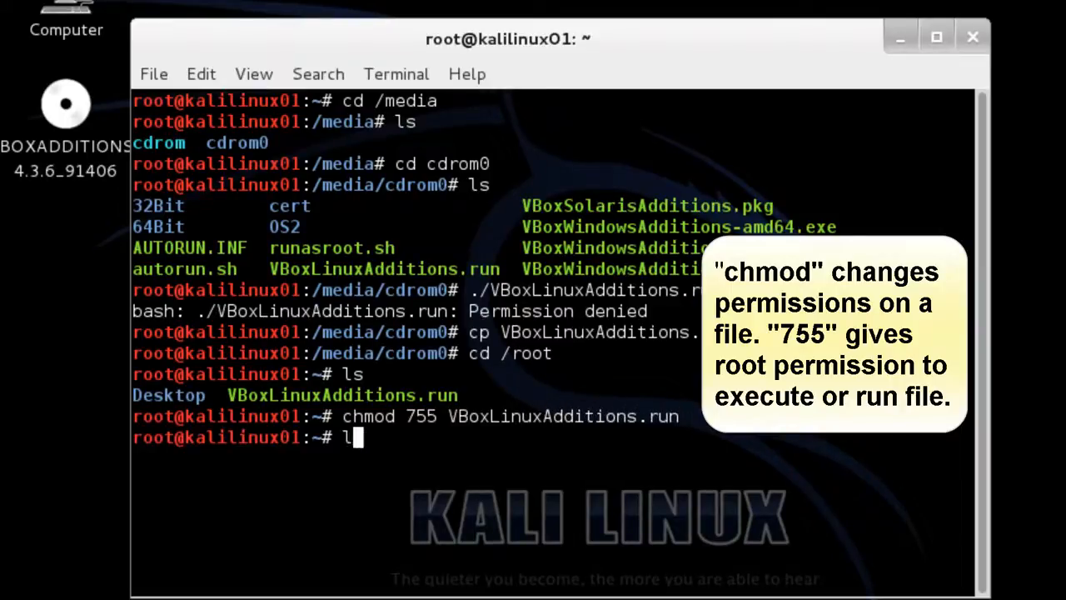
text(s -l)
key(Return)
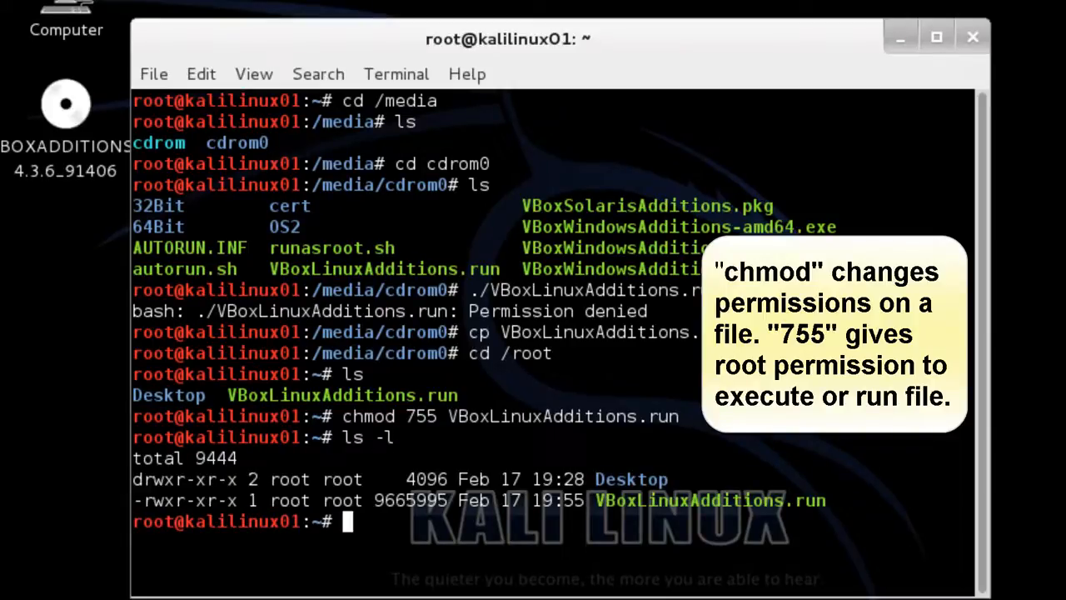
Rerun ./VBoxLinuxAdditions.run from command history to install Guest Additions
key(Up)
key(Up)
key(Up)
key(Up)
key(Up)
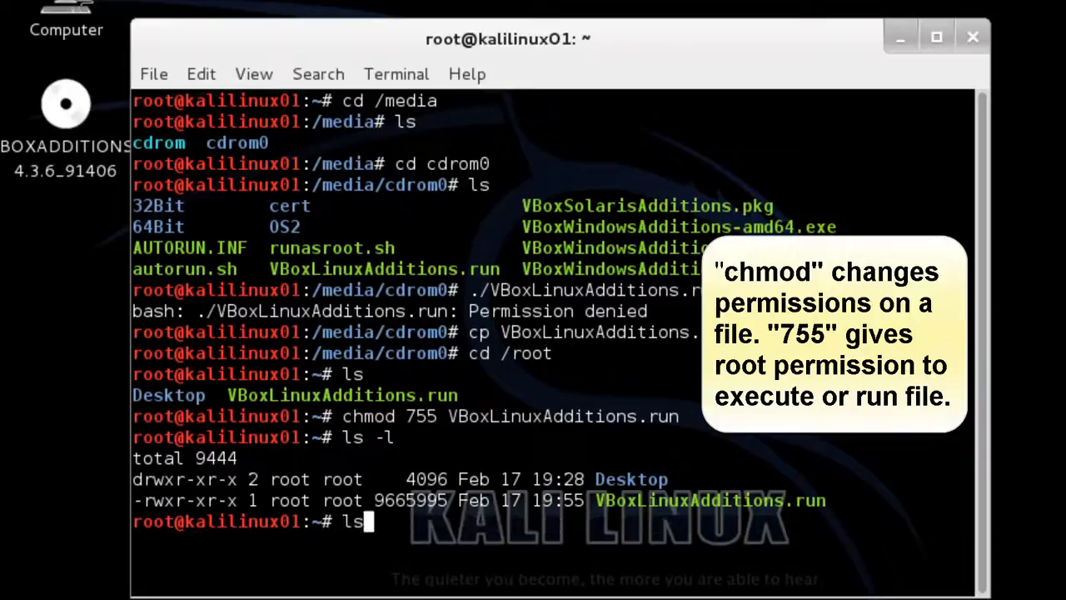
key(Up)
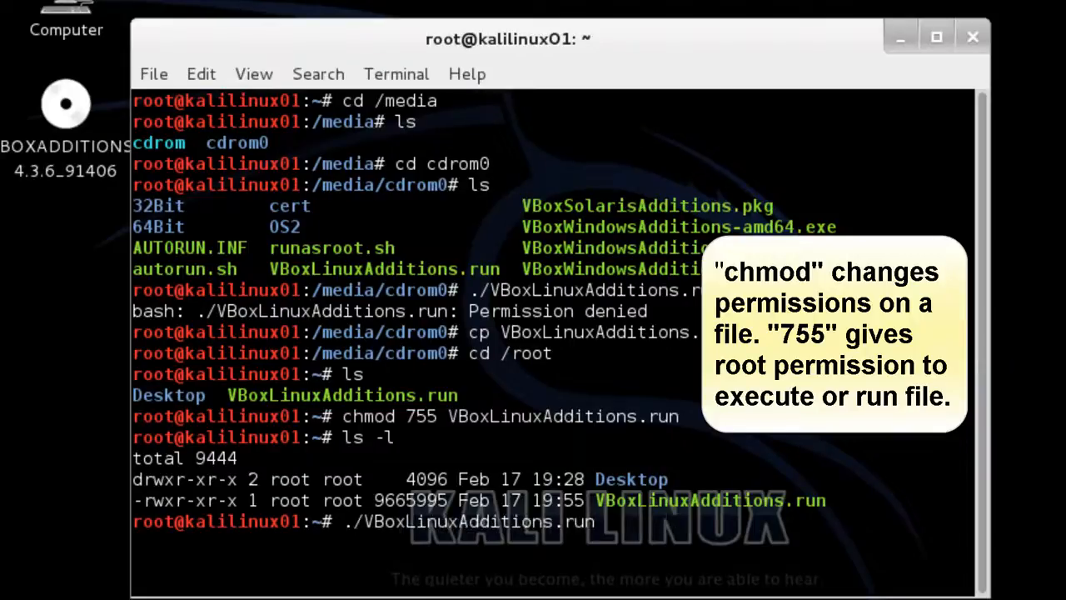
key(Return)
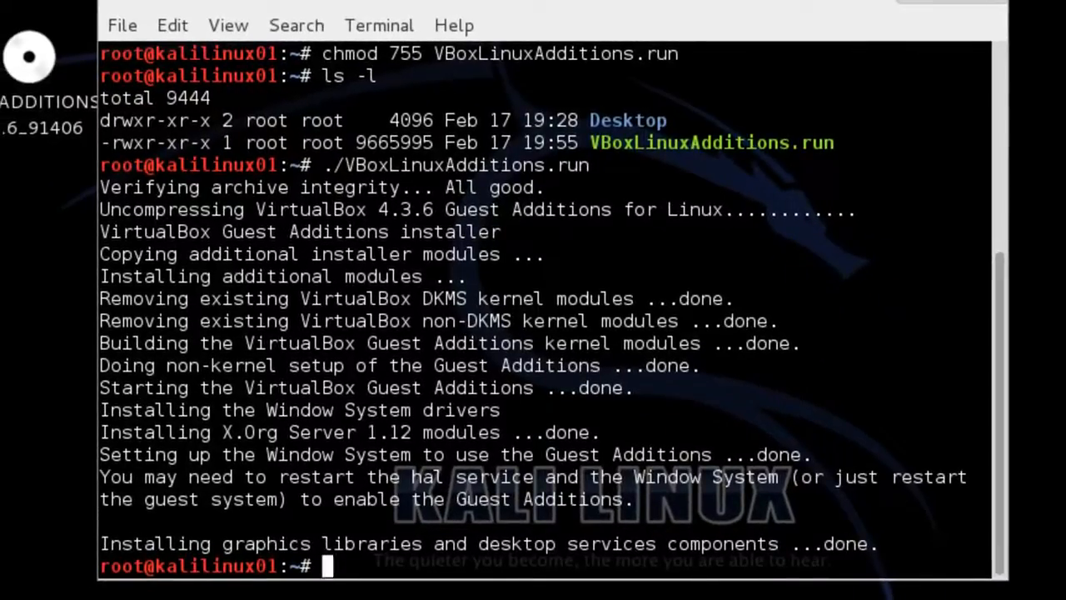
Type reboot at the root prompt after the Guest Additions 4.3.6 install completes
text(reboot)
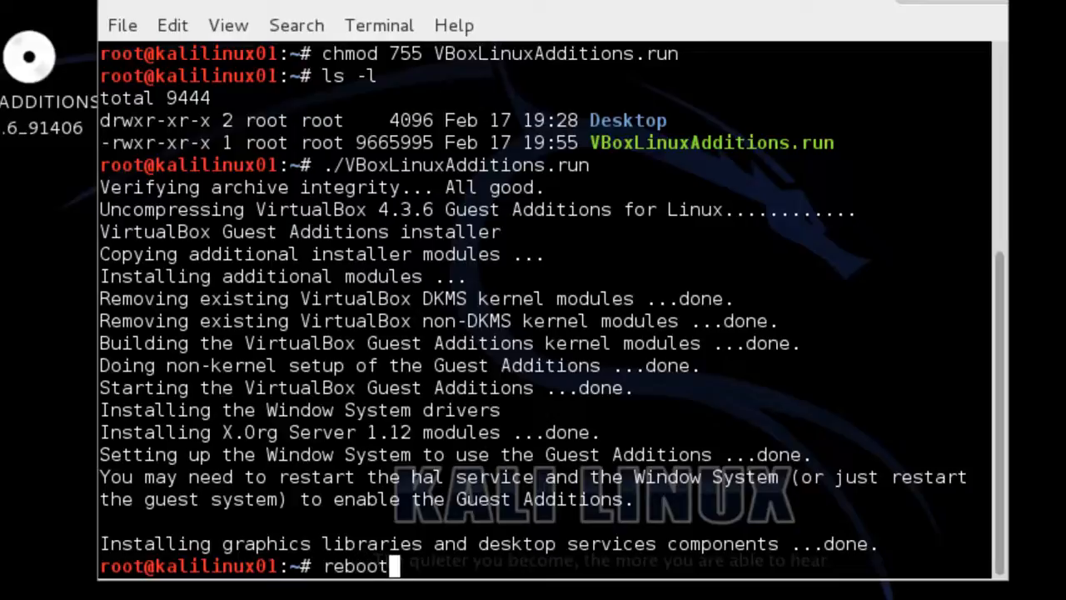
Reboot the Kali guest, then sign in via Other... as user root with its password
key(Return)
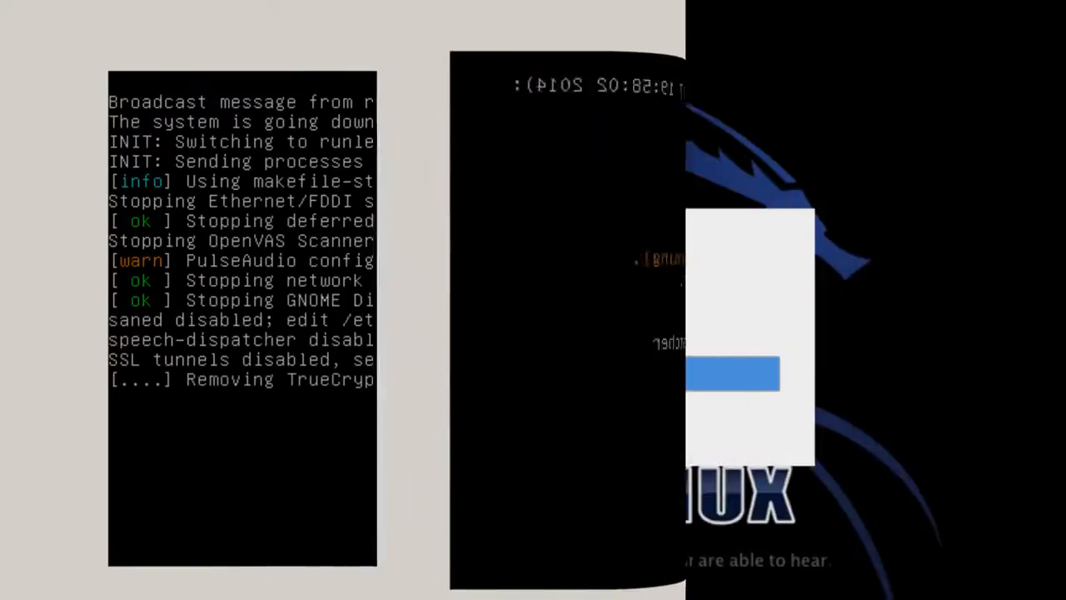
click(398, 375)
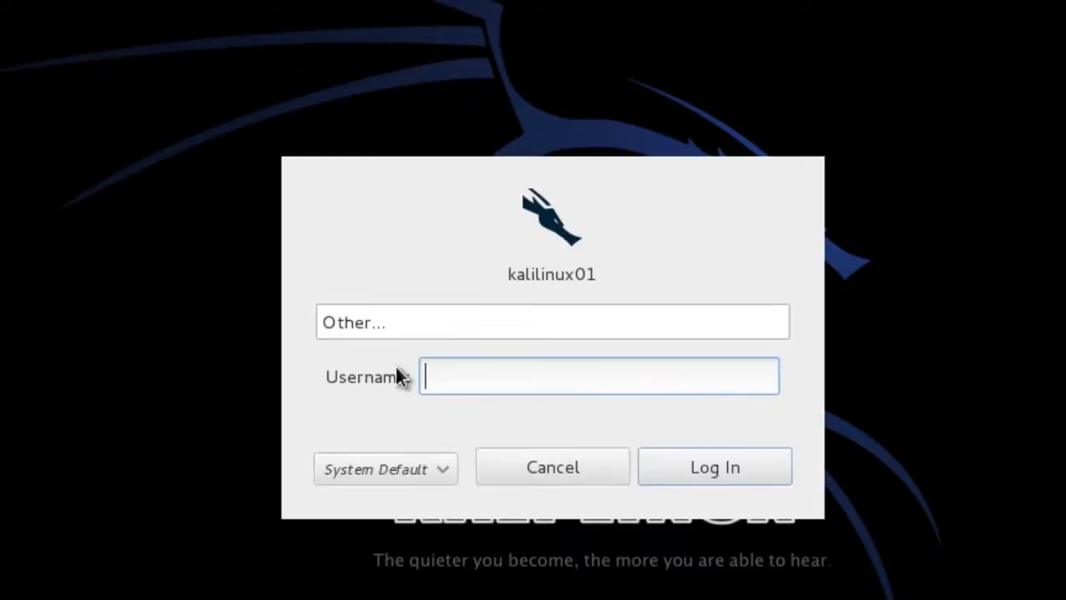
text(root)
click(705, 469)
text(********)
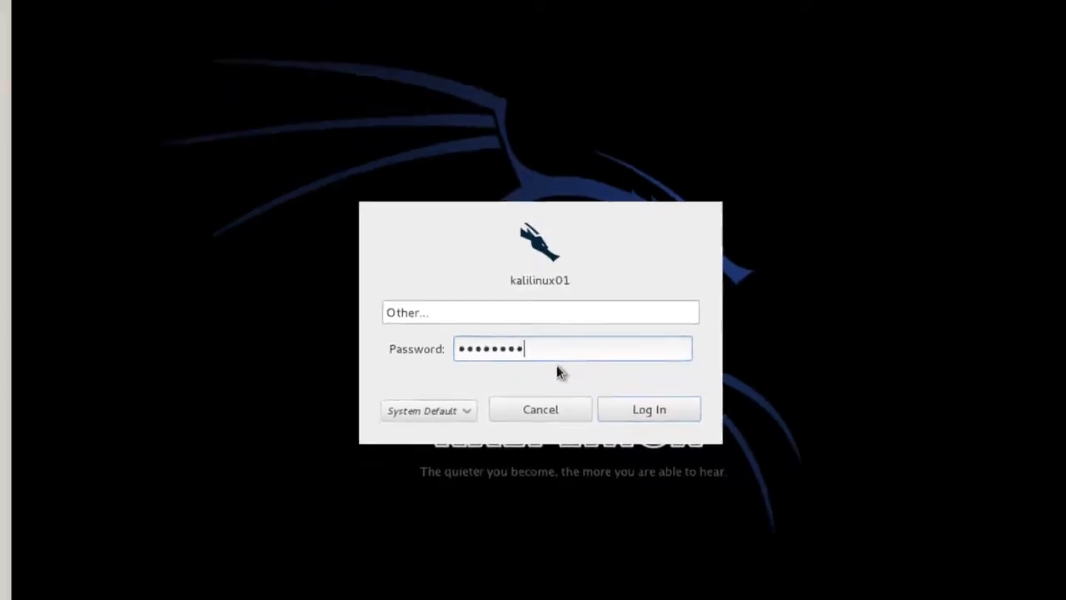
key(Return)
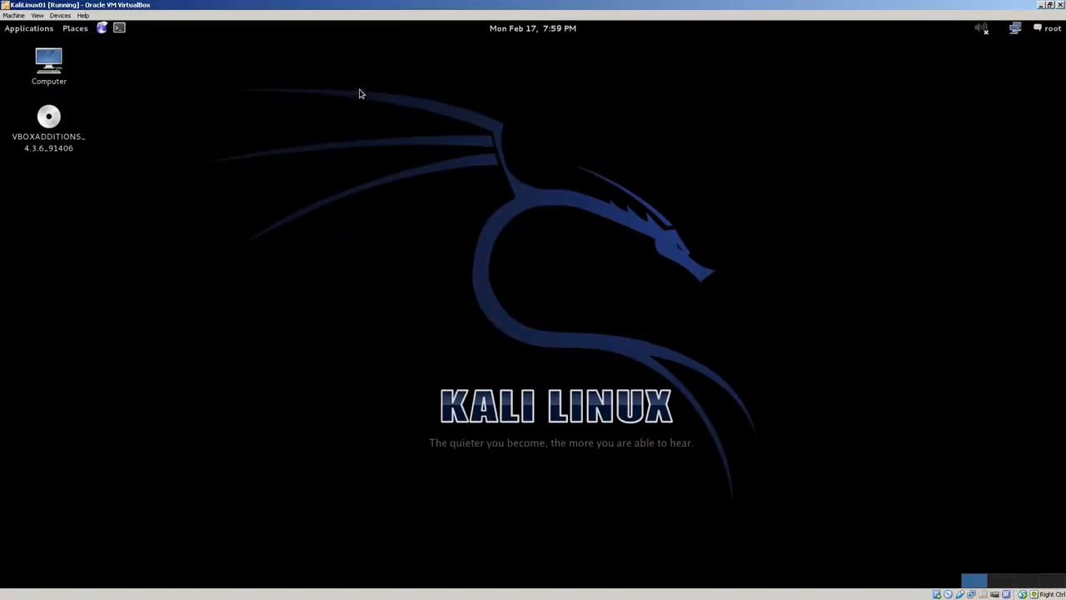